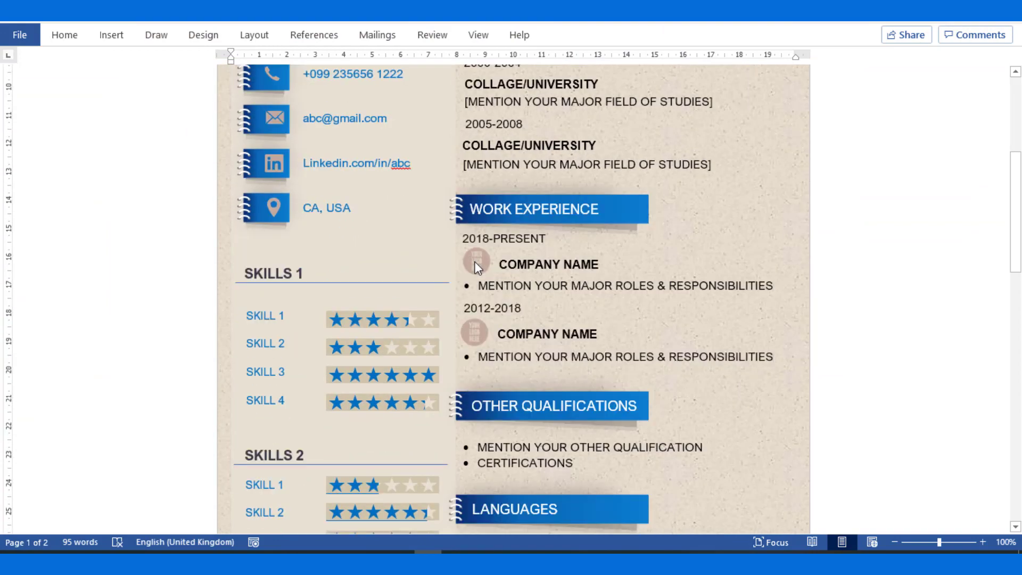
{"action": "scroll", "coordinate": [474, 261], "scroll_direction": "down", "scroll_amount": 4}
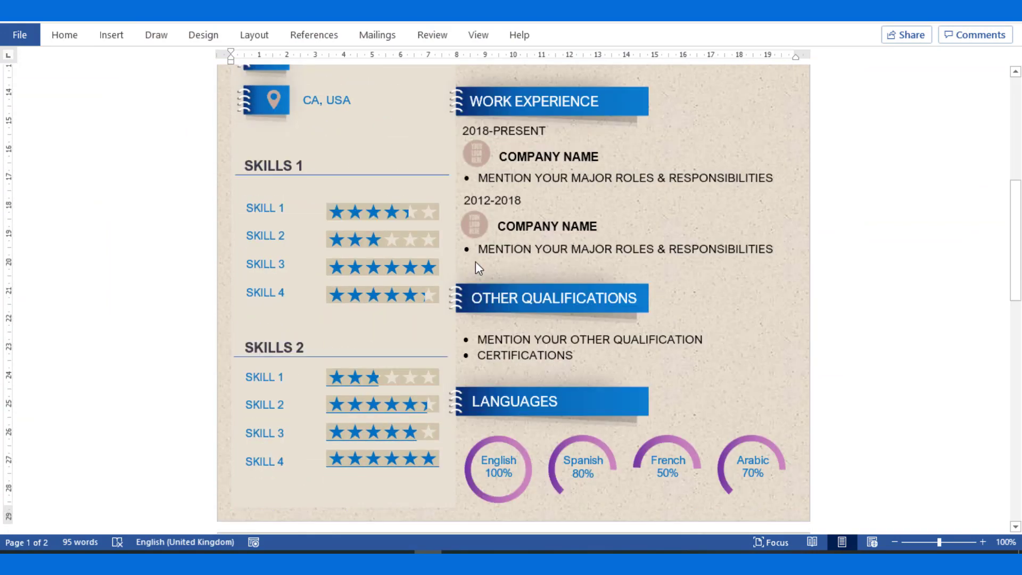
Scroll through the finished résumé and return to the blank résumé template with its placeholders.
{"action": "scroll", "coordinate": [477, 267], "scroll_direction": "up", "scroll_amount": 4}
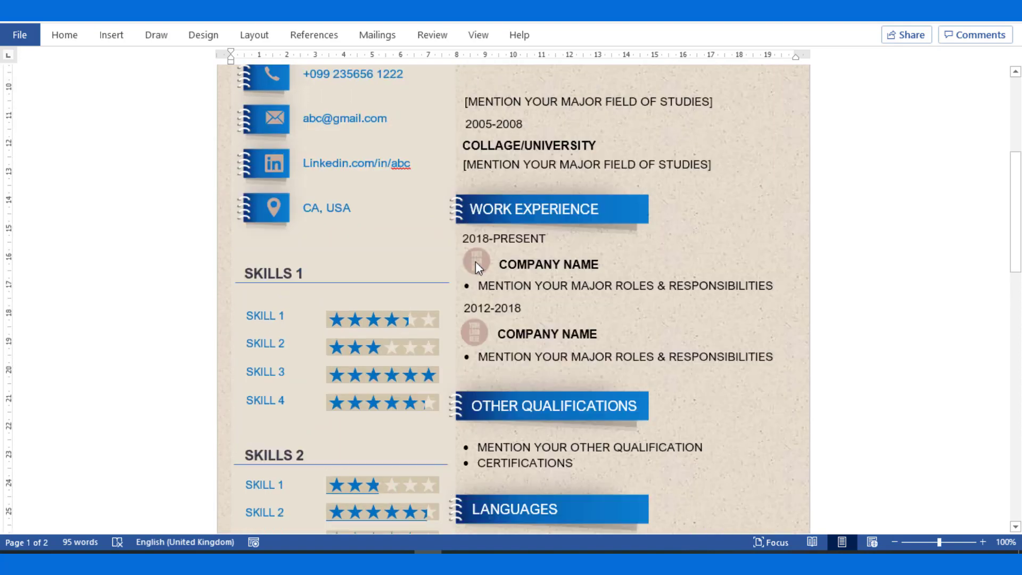
{"action": "scroll", "coordinate": [475, 261], "scroll_direction": "up", "scroll_amount": 5}
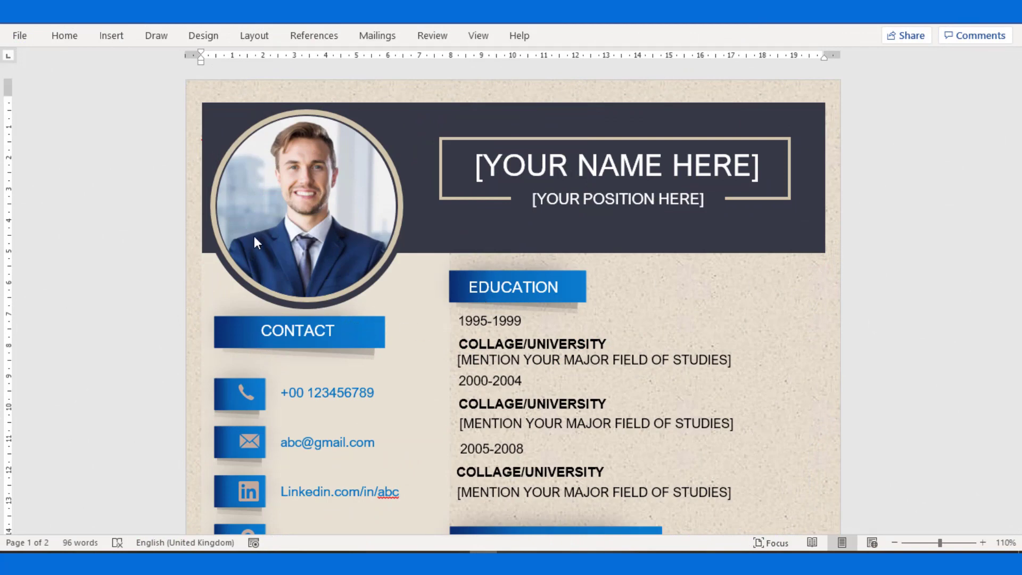
Swap the circular profile photo for the 'Image' file through Change Picture from a file.
{"action": "left_click", "coordinate": [272, 204]}
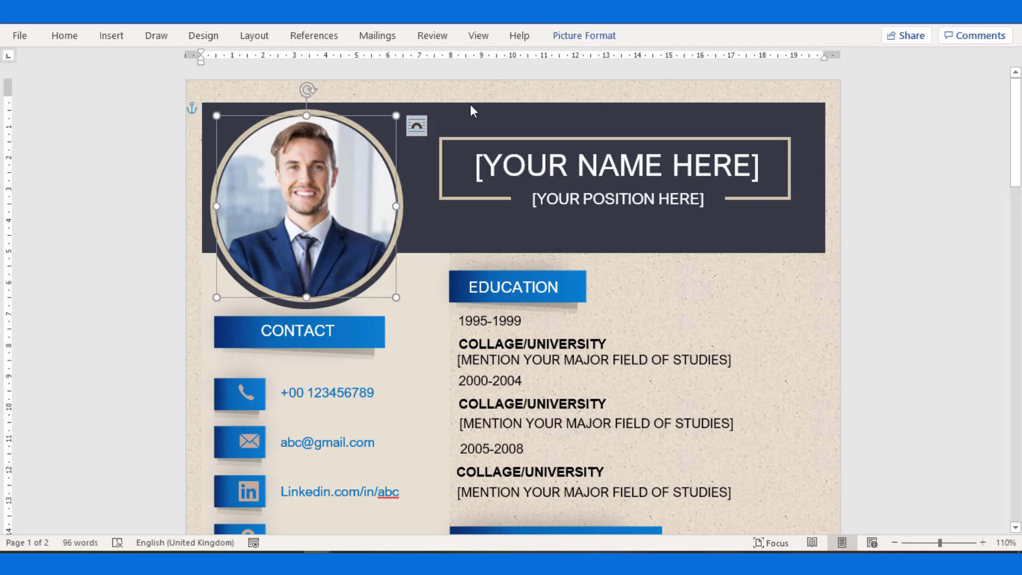
{"action": "left_click", "coordinate": [557, 36]}
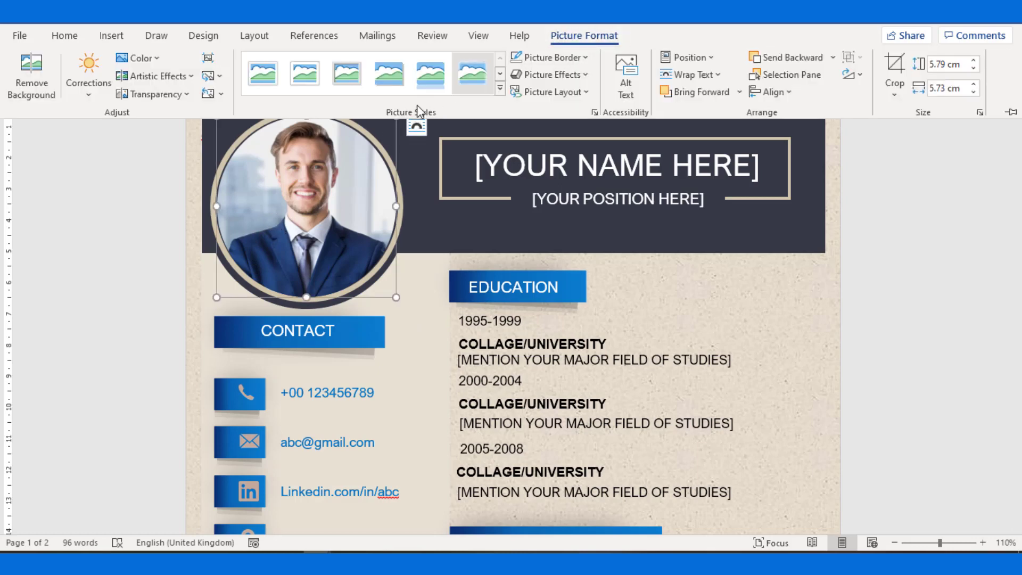
{"action": "left_click", "coordinate": [221, 78]}
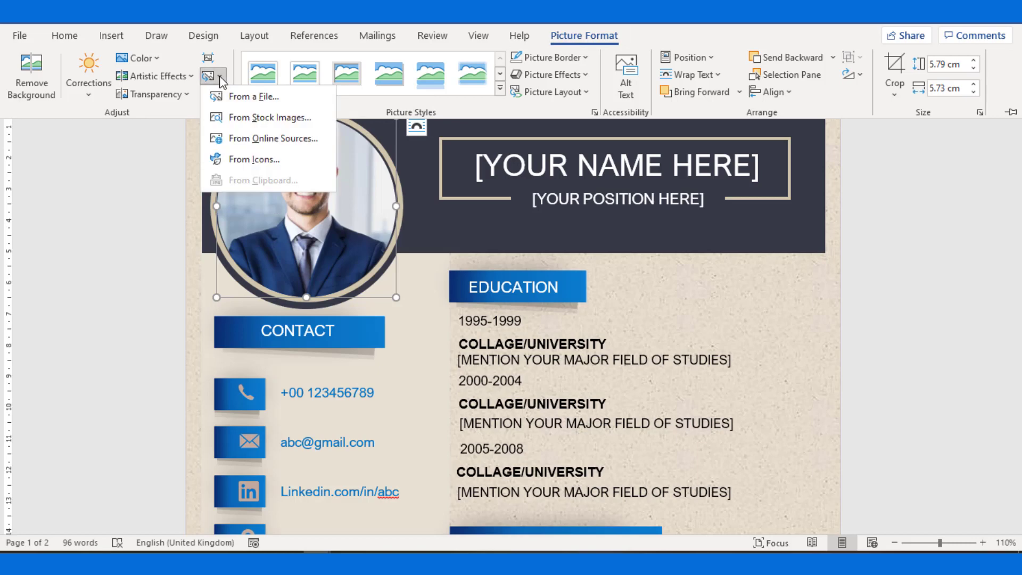
{"action": "left_click", "coordinate": [229, 96]}
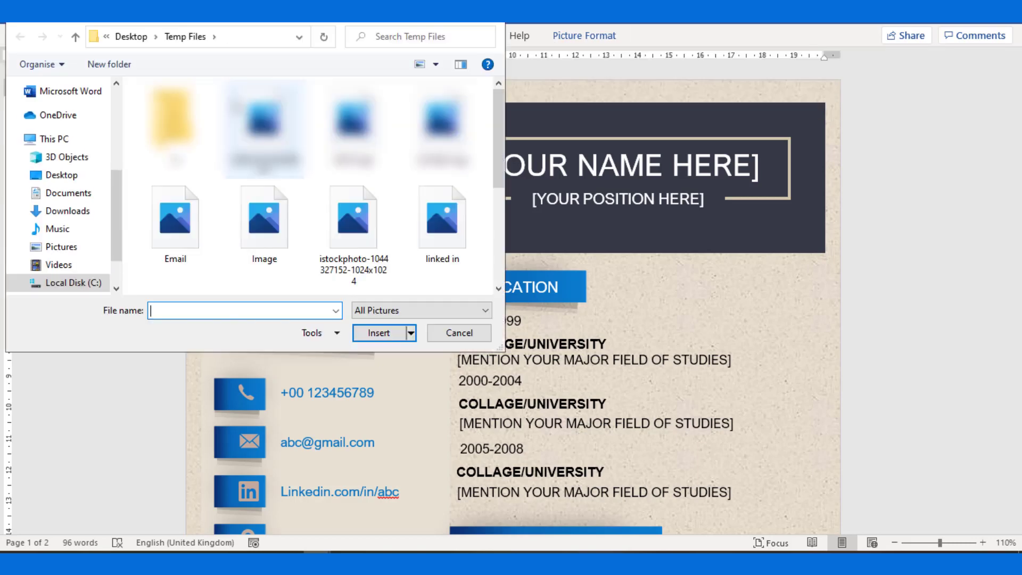
{"action": "left_click", "coordinate": [269, 221]}
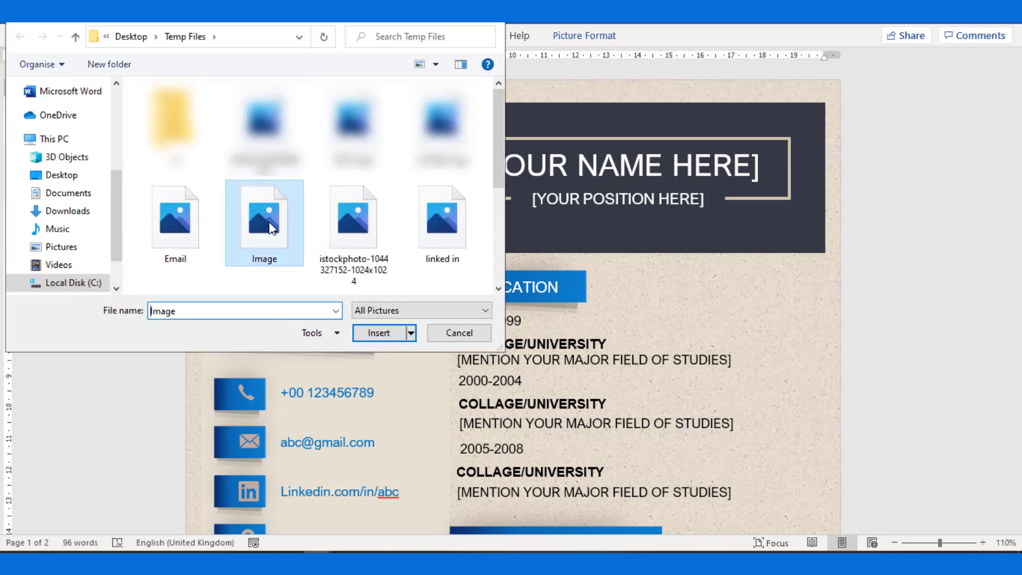
{"action": "left_click", "coordinate": [372, 334]}
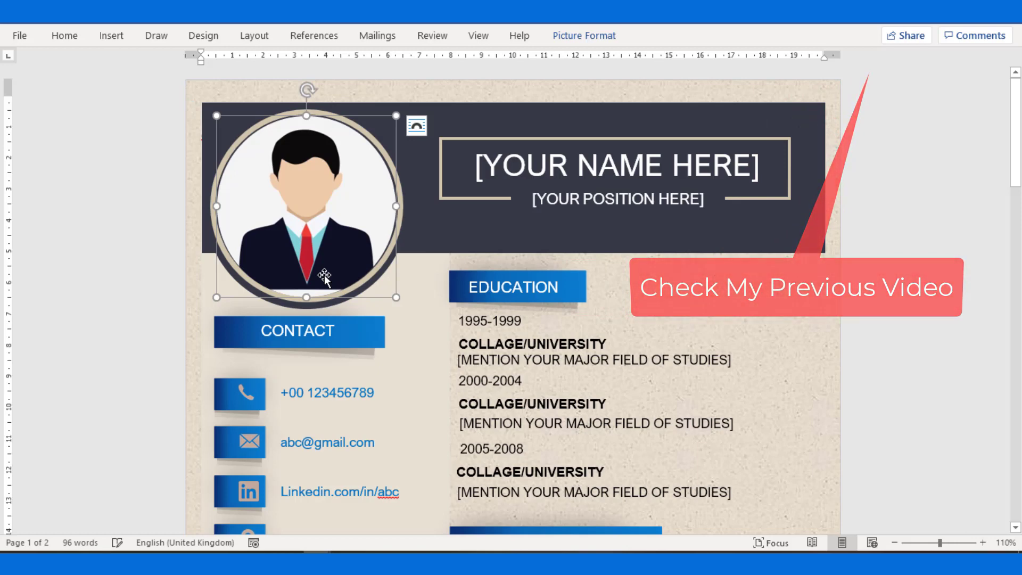
{"action": "left_click", "coordinate": [508, 167]}
{"action": "left_click_drag", "start_coordinate": [473, 165], "coordinate": [772, 166]}
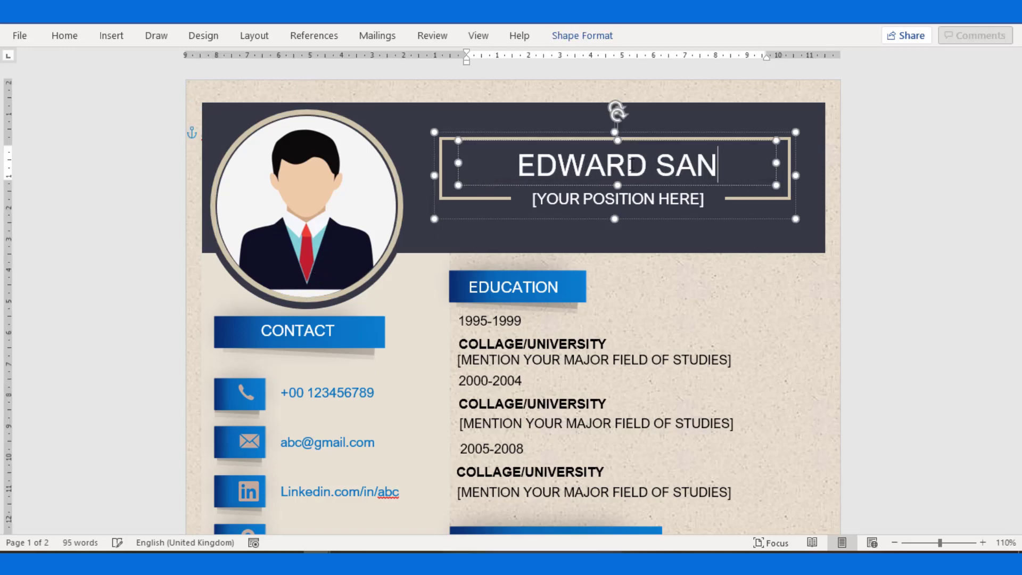
{"action": "left_click", "coordinate": [584, 202]}
{"action": "triple_click", "coordinate": [584, 201]}
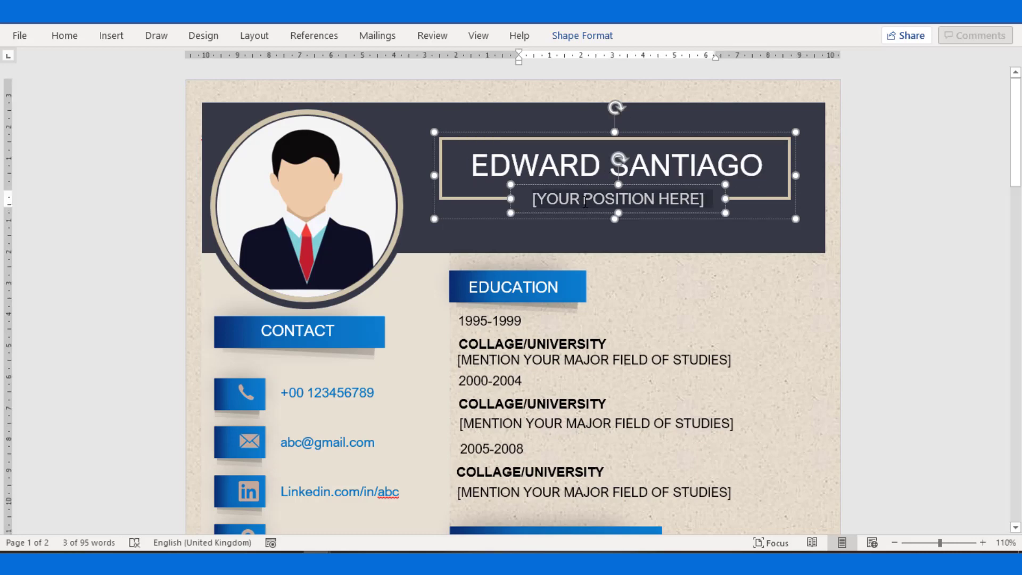
{"action": "type", "text": "GENERAL MANAHER"}
{"action": "key", "text": "BackSpace"}
{"action": "key", "text": "BackSpace"}
{"action": "key", "text": "BackSpace"}
{"action": "type", "text": "GER"}
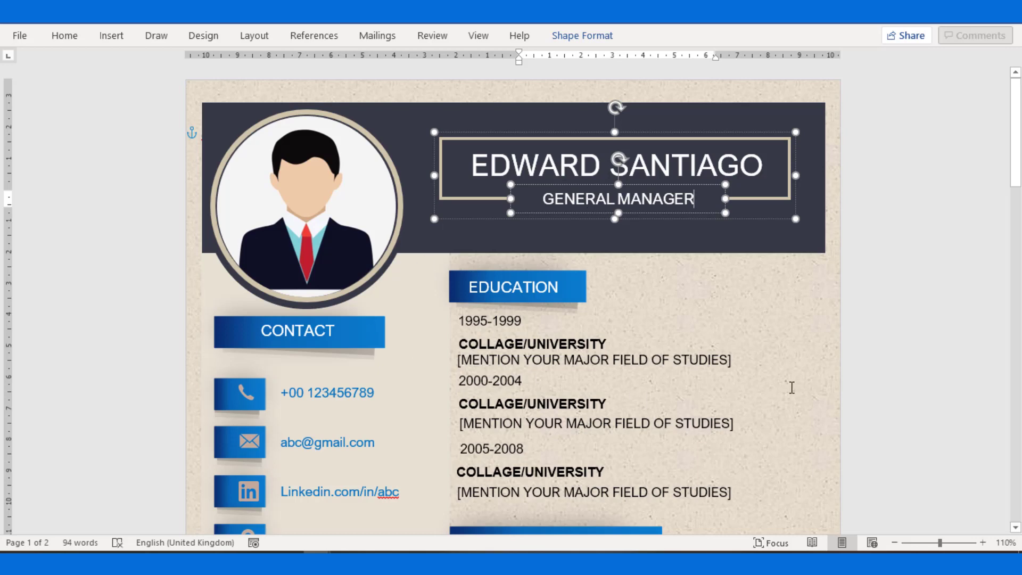
Replace the contact phone number with a new sample number.
{"action": "scroll", "coordinate": [330, 394], "scroll_direction": "down", "scroll_amount": 3}
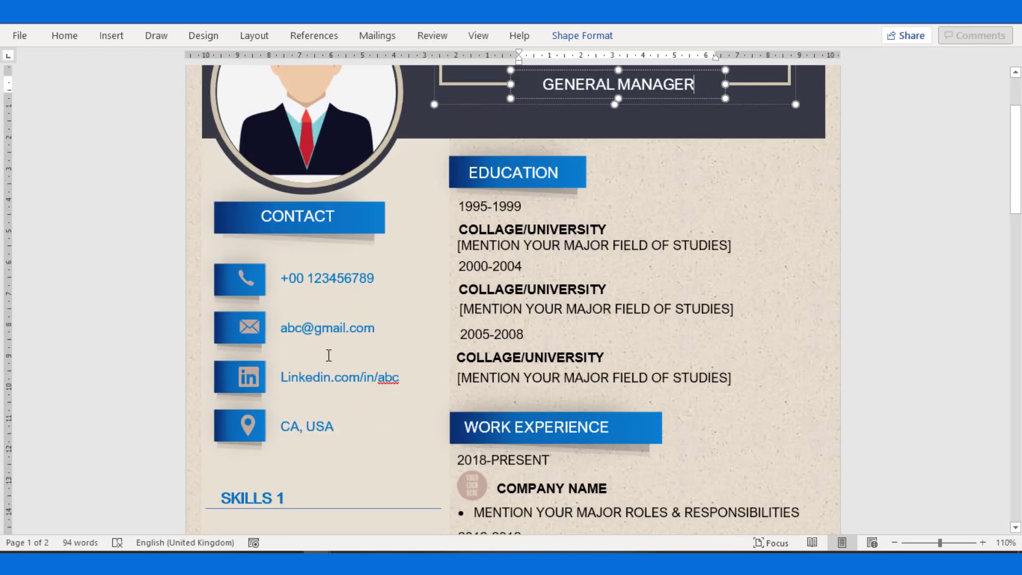
{"action": "left_click", "coordinate": [330, 278]}
{"action": "left_click_drag", "start_coordinate": [382, 278], "coordinate": [307, 280]}
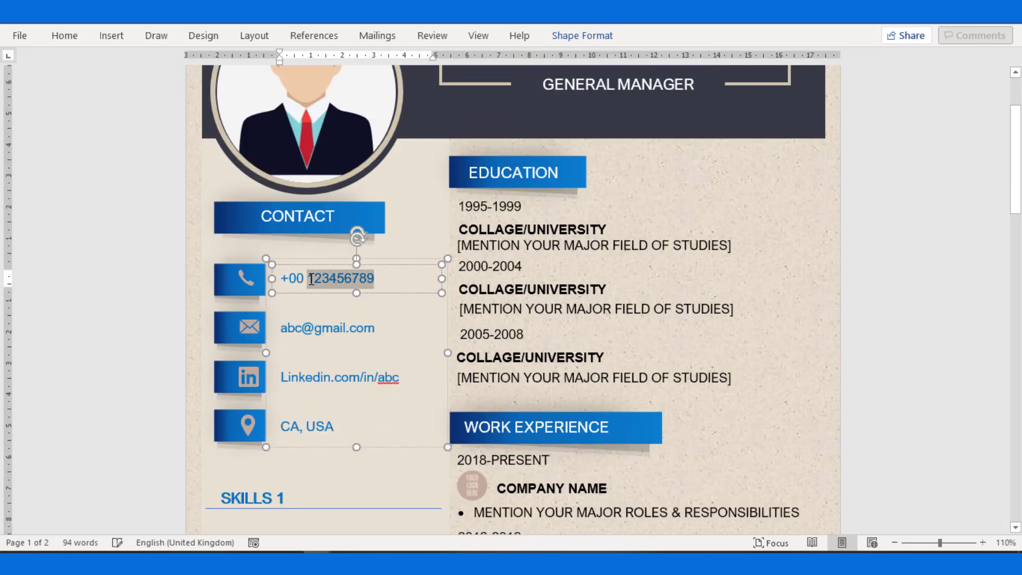
{"action": "key", "text": "BackSpace"}
{"action": "key", "text": "BackSpace"}
{"action": "key", "text": "BackSpace"}
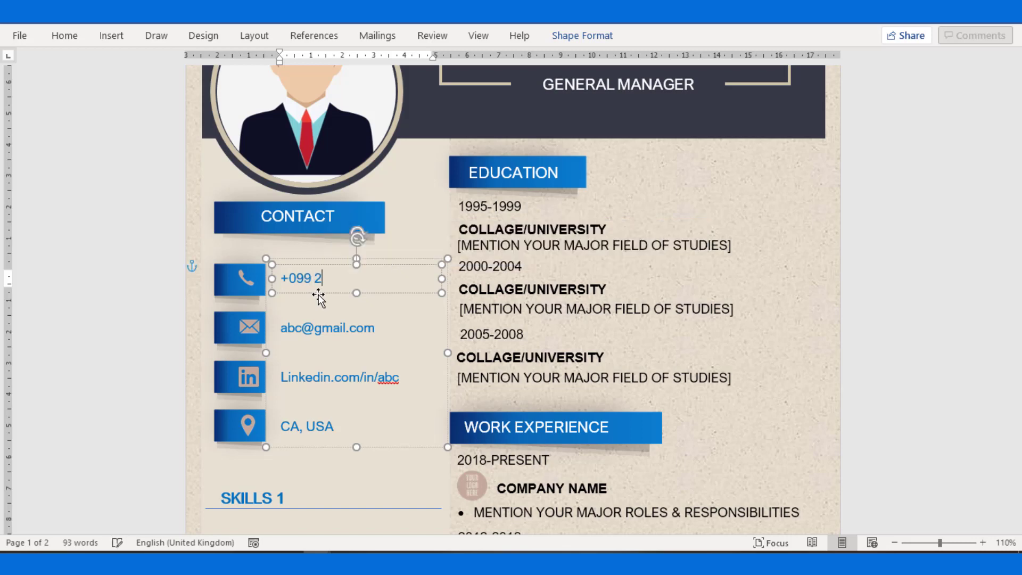
Change the end of the LinkedIn address, leaving the e-mail and location lines as they are.
{"action": "left_click", "coordinate": [359, 329]}
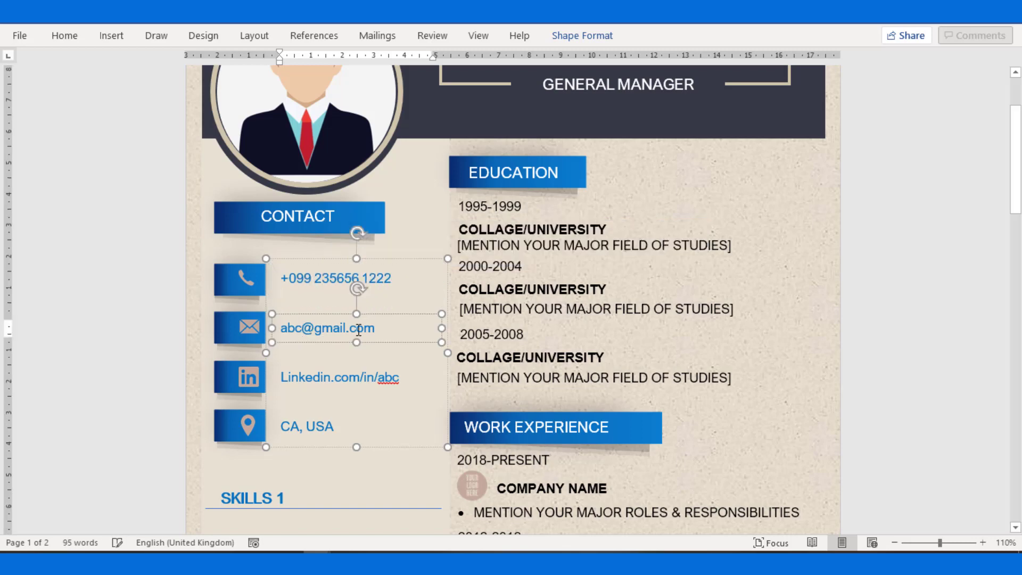
{"action": "left_click_drag", "start_coordinate": [368, 329], "coordinate": [287, 329]}
{"action": "left_click", "coordinate": [314, 378]}
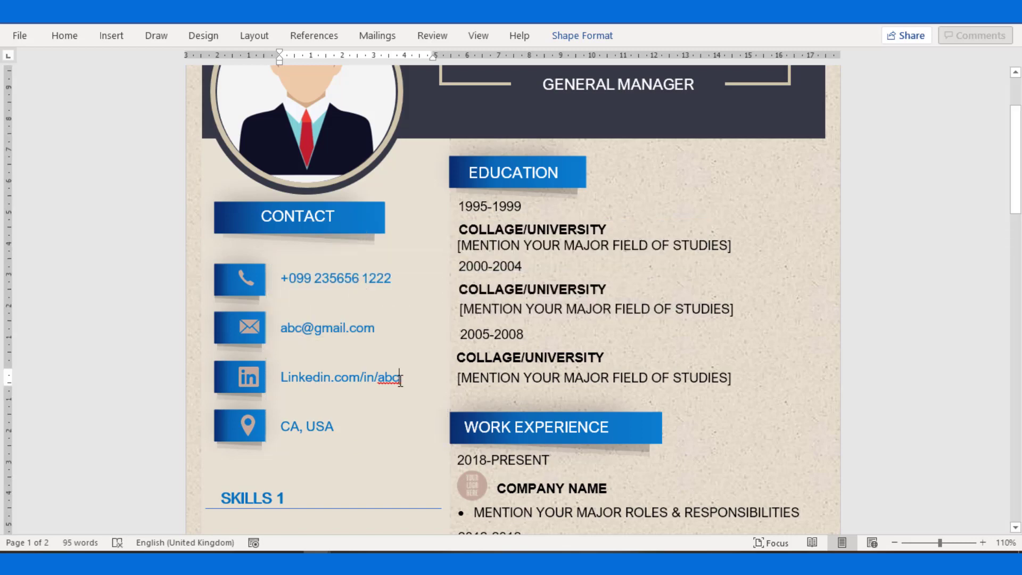
{"action": "left_click_drag", "start_coordinate": [401, 378], "coordinate": [377, 378]}
{"action": "type", "text": "WW"}
{"action": "left_click", "coordinate": [348, 425]}
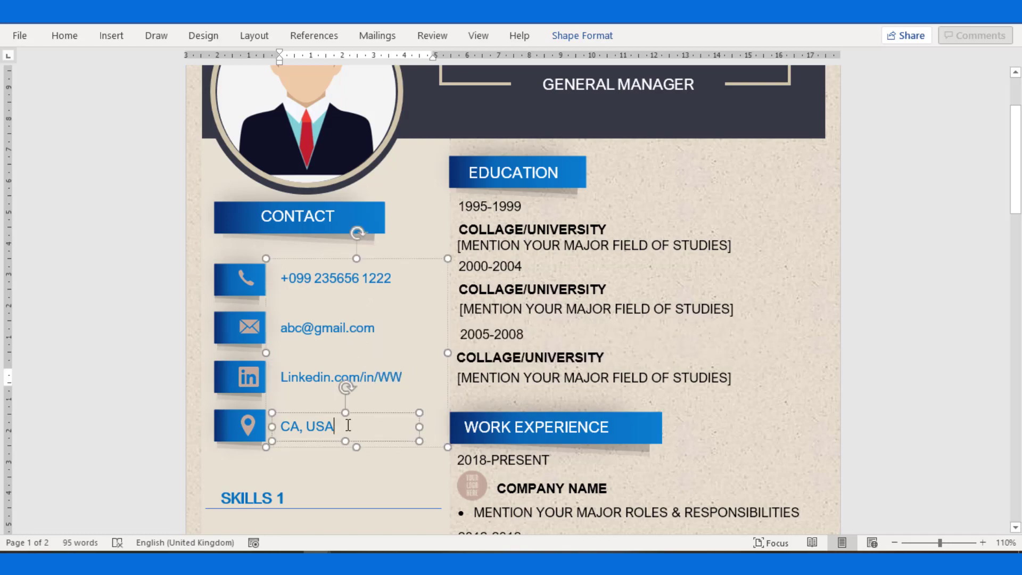
{"action": "left_click_drag", "start_coordinate": [348, 425], "coordinate": [298, 426]}
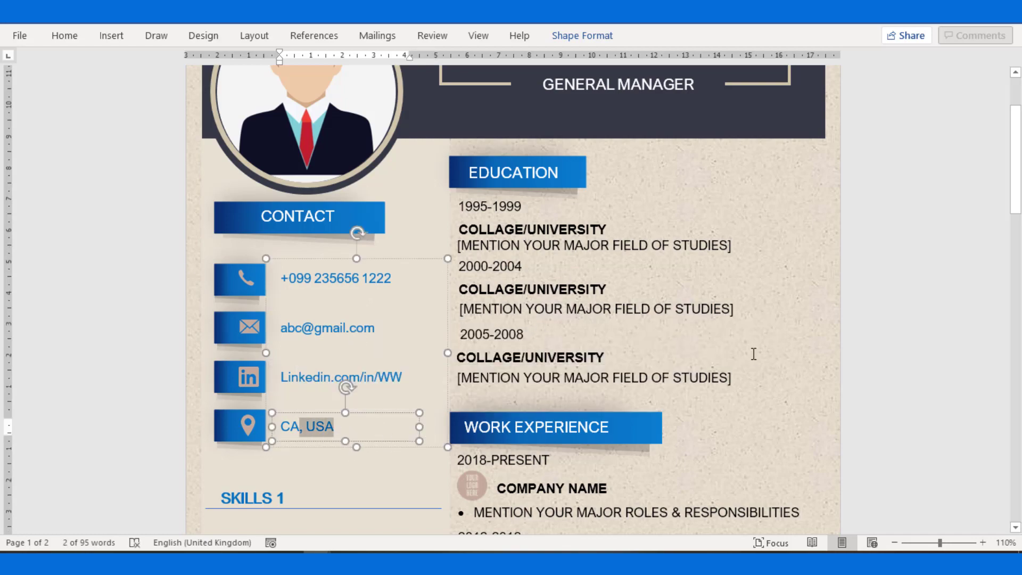
{"action": "left_click", "coordinate": [367, 413]}
{"action": "scroll", "coordinate": [368, 412], "scroll_direction": "down", "scroll_amount": 4}
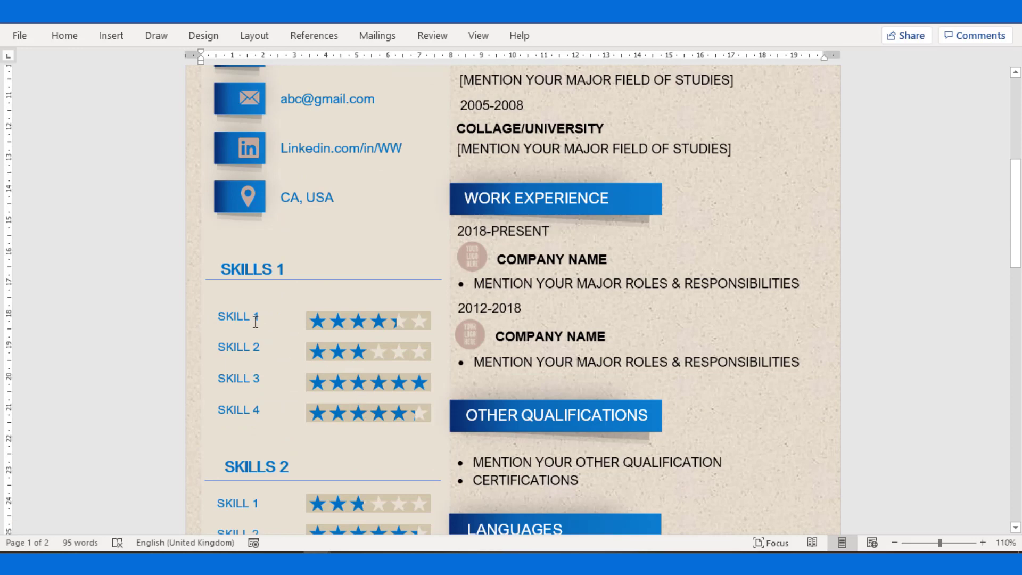
Rename the SKILL 1 label to Excel.
{"action": "left_click", "coordinate": [254, 319]}
{"action": "triple_click", "coordinate": [261, 318]}
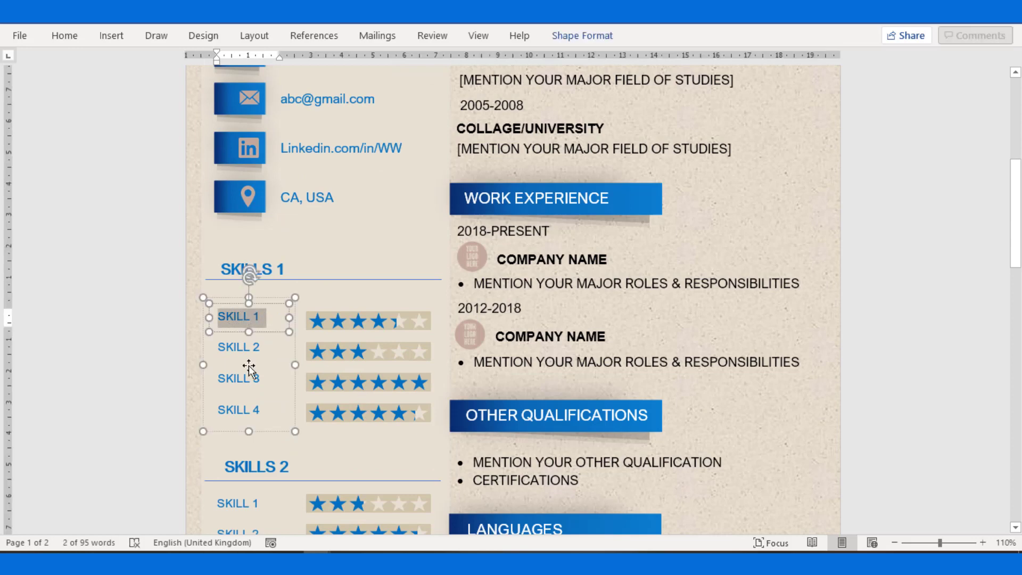
{"action": "type", "text": "C"}
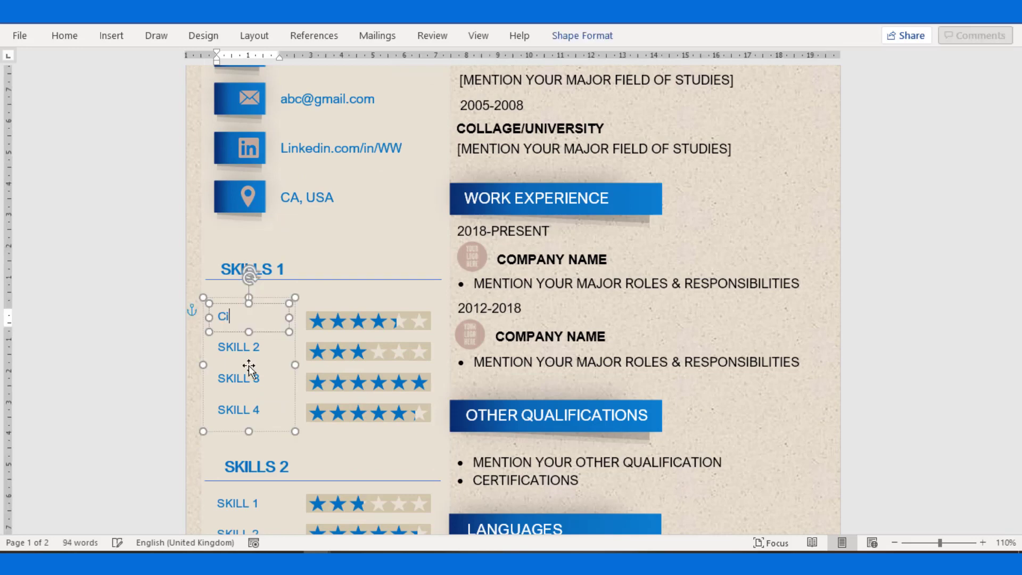
{"action": "key", "text": "BackSpace"}
{"action": "type", "text": "Excel"}
Ungroup the star rating rows and move Excel's star row aside to expose its bar.
{"action": "left_click", "coordinate": [344, 322]}
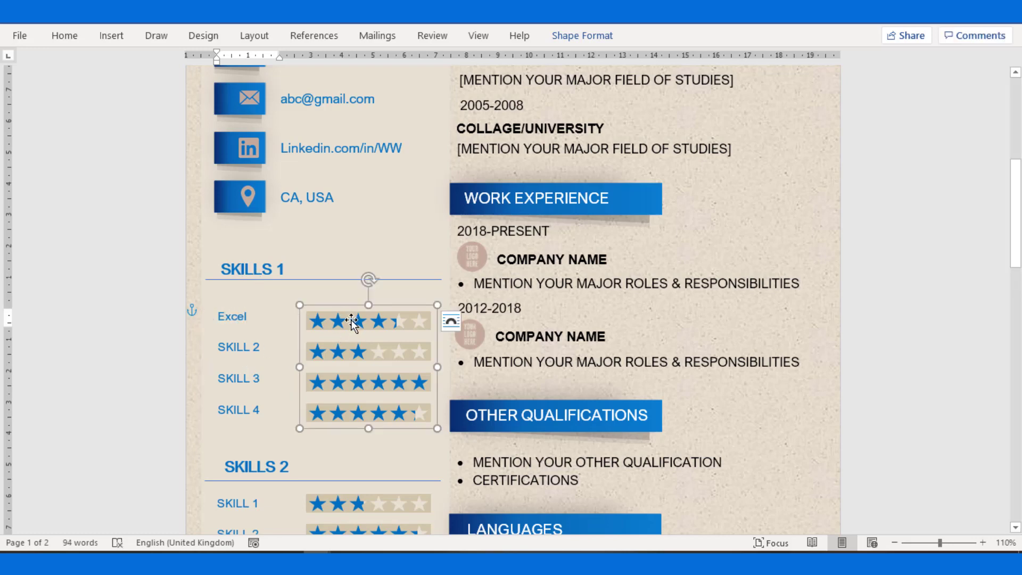
{"action": "left_click", "coordinate": [350, 320]}
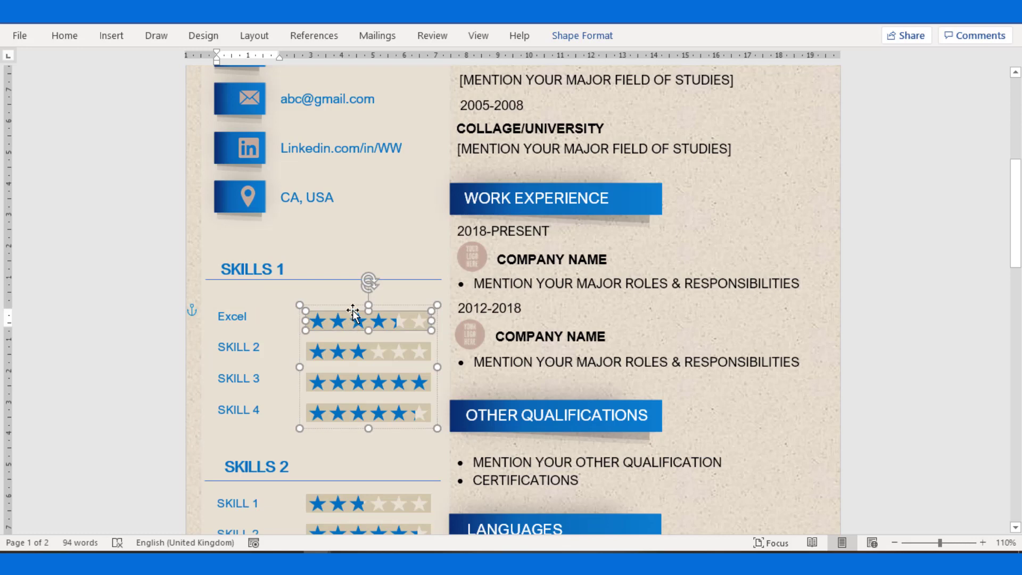
{"action": "key", "text": "Escape"}
{"action": "right_click", "coordinate": [353, 311]}
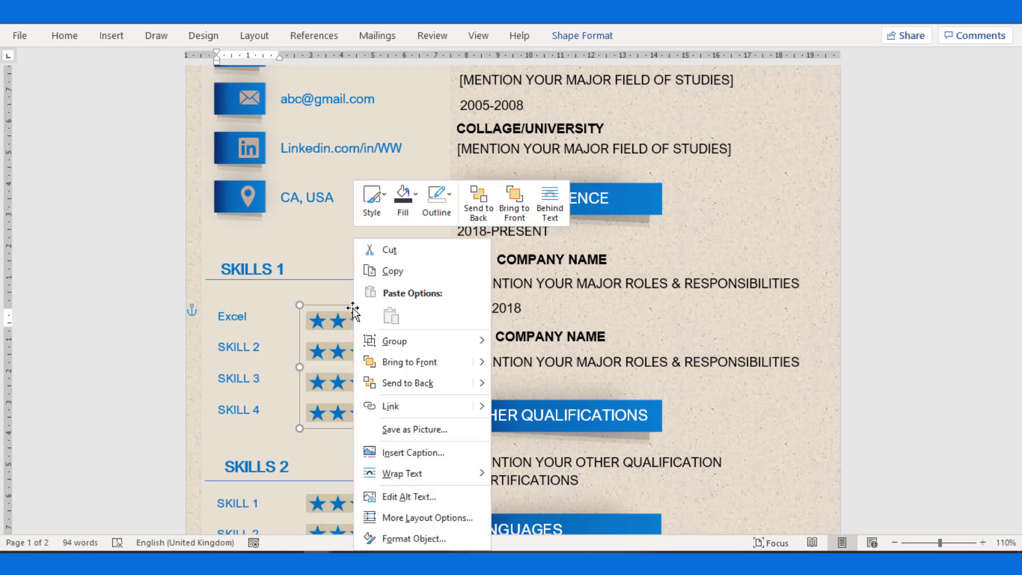
{"action": "mouse_move", "coordinate": [433, 341]}
{"action": "left_click", "coordinate": [522, 365]}
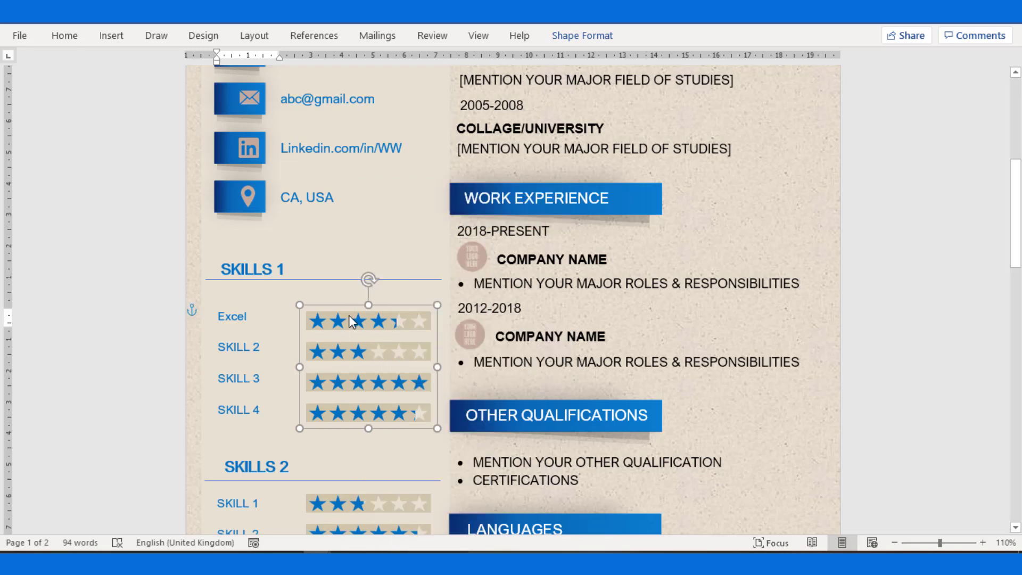
{"action": "left_click", "coordinate": [347, 292]}
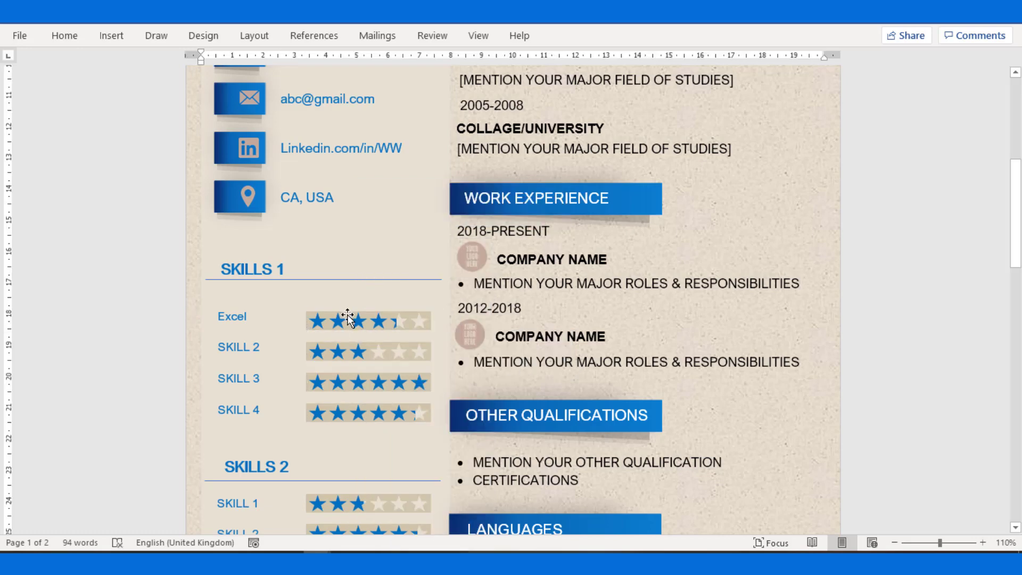
{"action": "left_click_drag", "start_coordinate": [347, 318], "coordinate": [337, 293]}
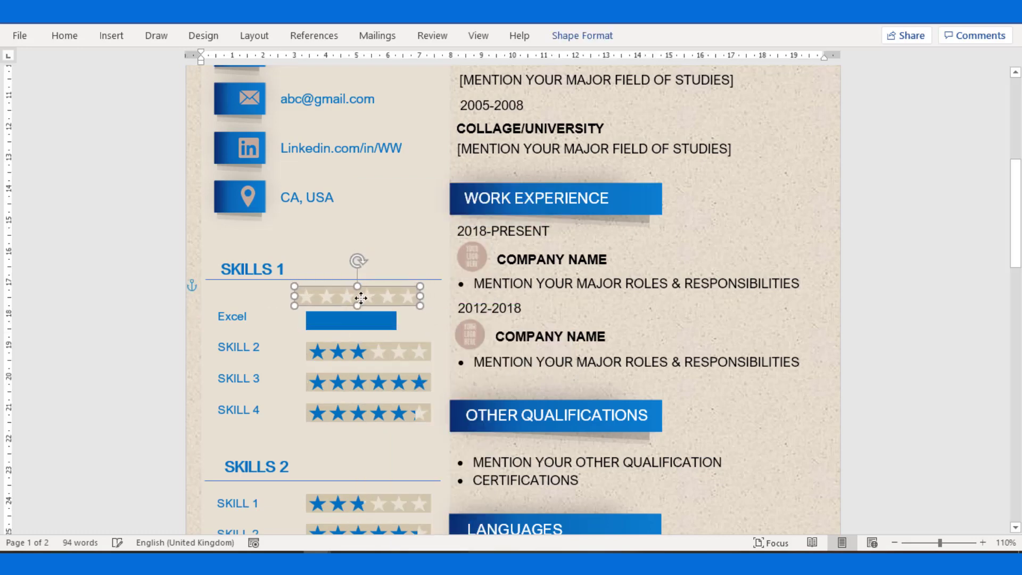
Stretch Excel's blue bar to full width and set the star row back over it.
{"action": "left_click", "coordinate": [368, 325]}
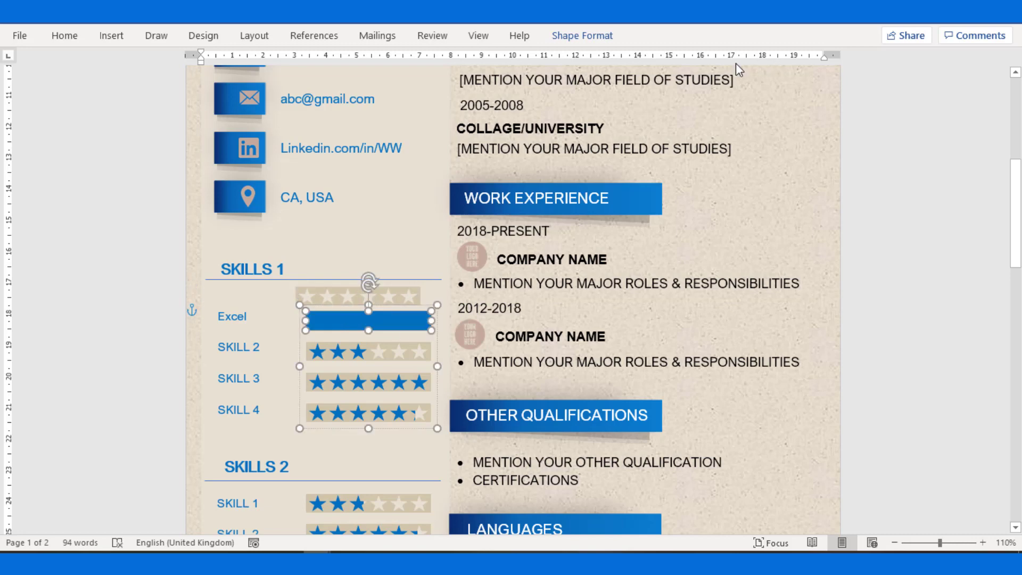
{"action": "left_click_drag", "start_coordinate": [396, 321], "coordinate": [430, 318]}
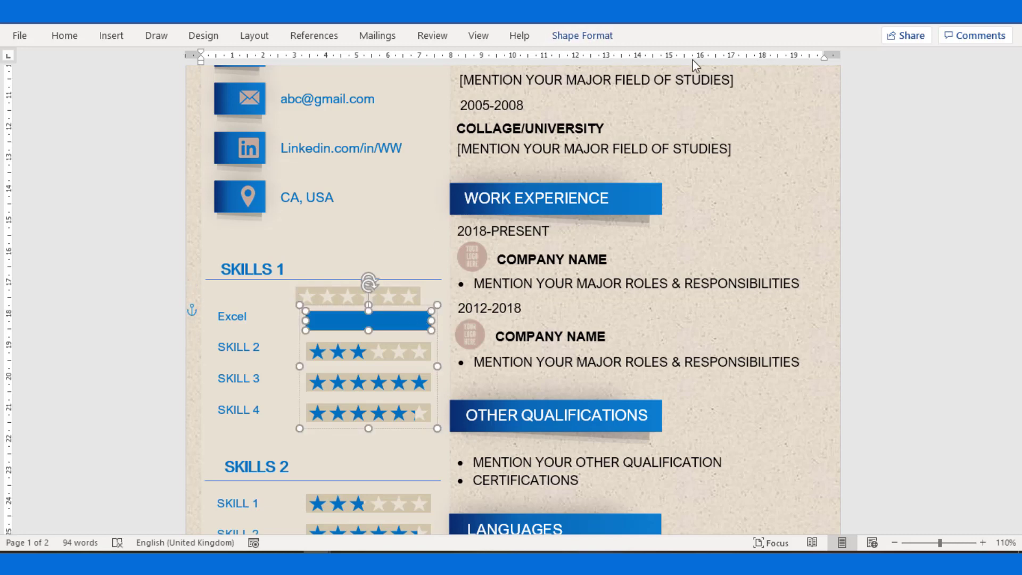
{"action": "left_click", "coordinate": [604, 37]}
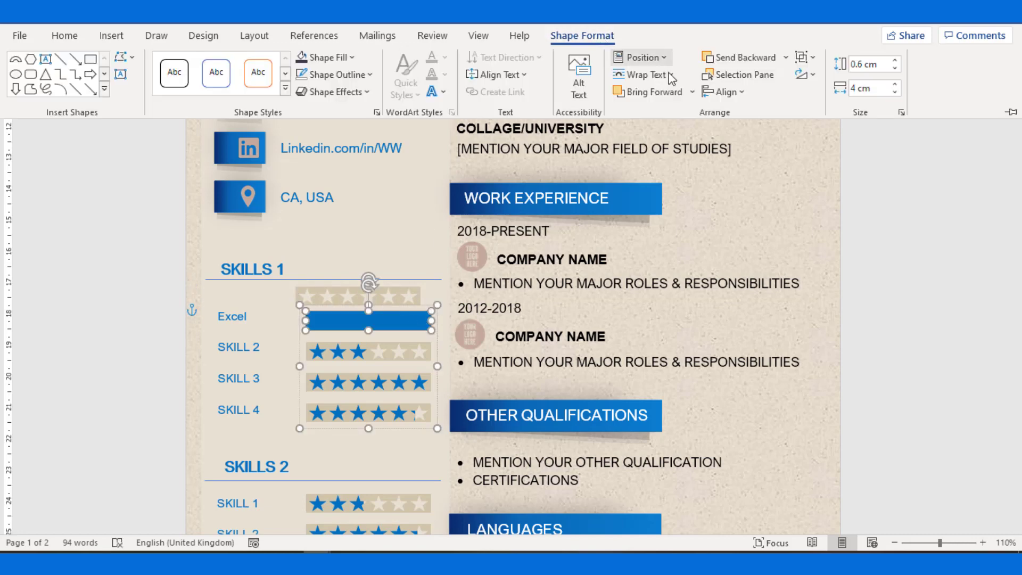
{"action": "left_click", "coordinate": [857, 87]}
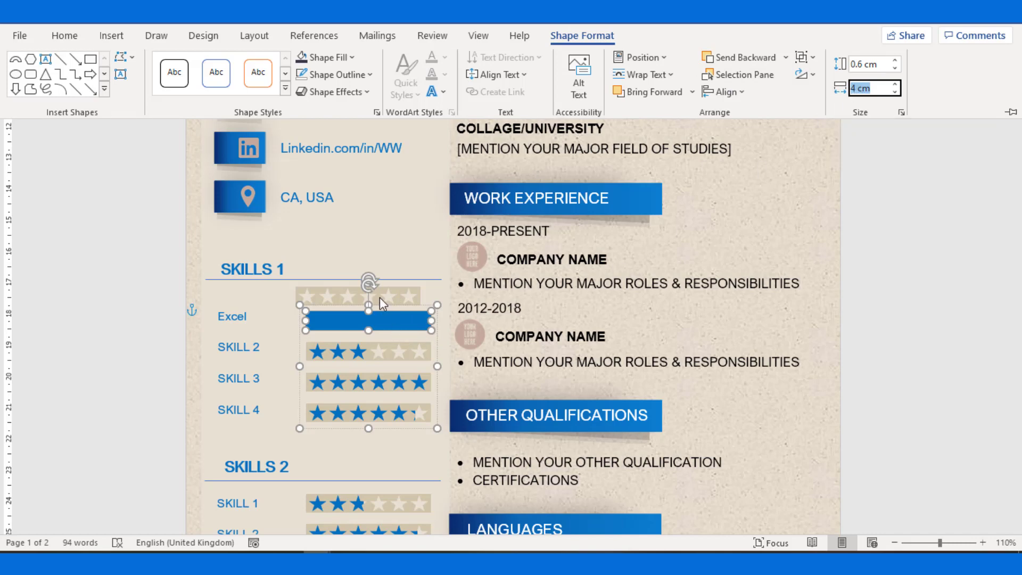
{"action": "left_click", "coordinate": [379, 297]}
{"action": "left_click_drag", "start_coordinate": [382, 303], "coordinate": [383, 326]}
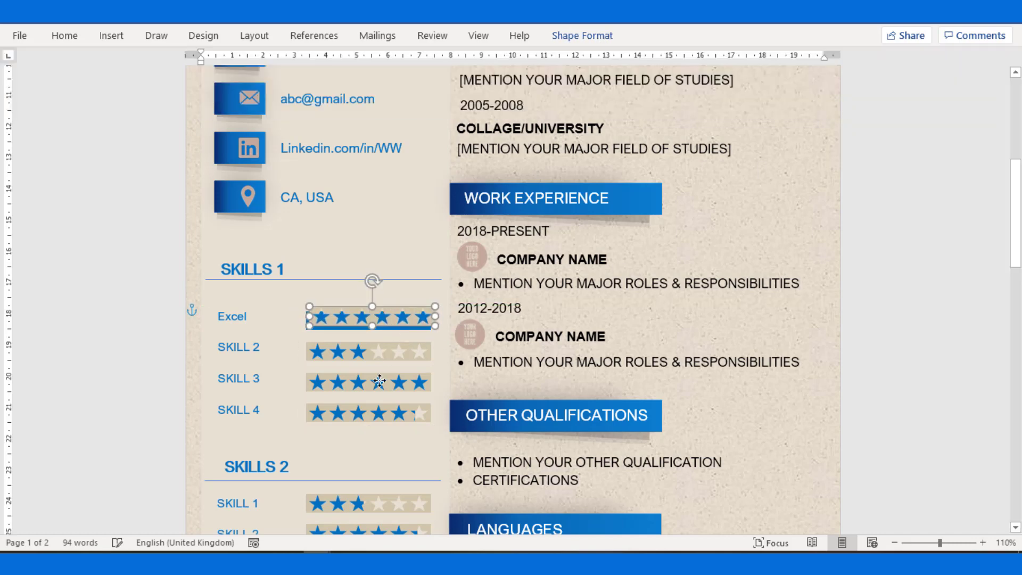
{"action": "left_click", "coordinate": [399, 286]}
Rename the SKILL 2 label to Communication.
{"action": "scroll", "coordinate": [344, 366], "scroll_direction": "down", "scroll_amount": 1}
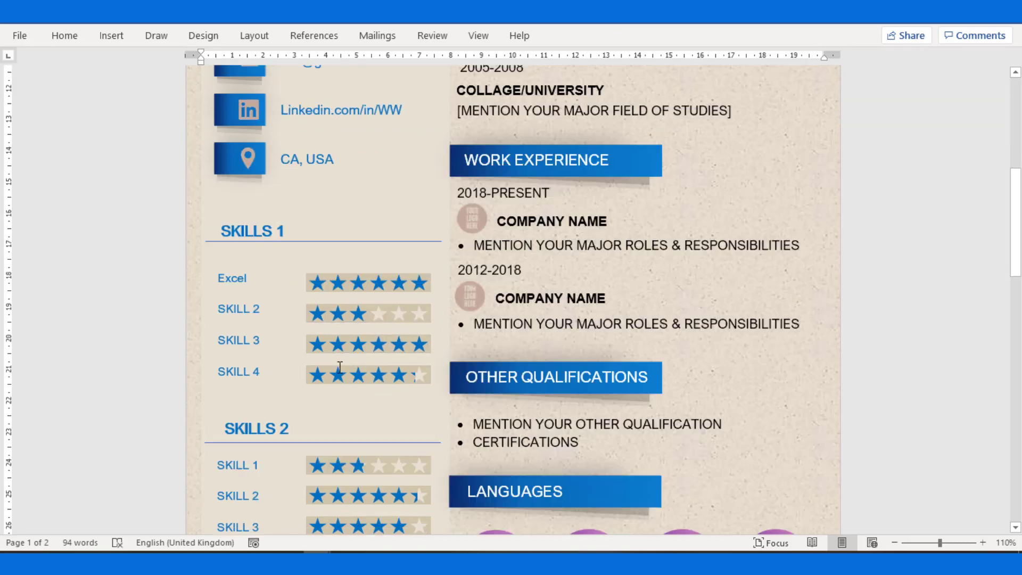
{"action": "left_click", "coordinate": [238, 308]}
{"action": "left_click_drag", "start_coordinate": [267, 306], "coordinate": [218, 309]}
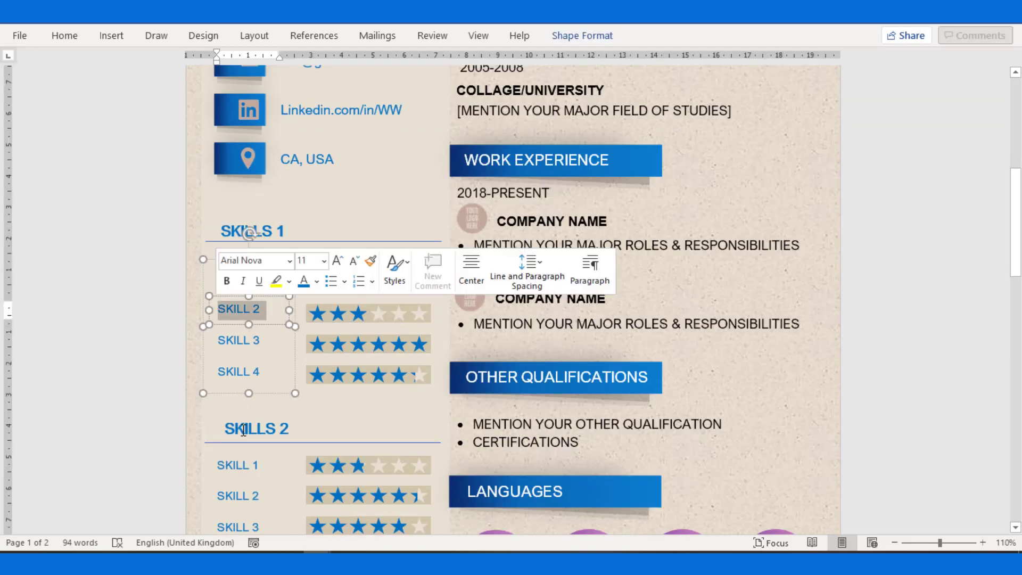
{"action": "key", "text": "BackSpace"}
{"action": "type", "text": "Communication"}
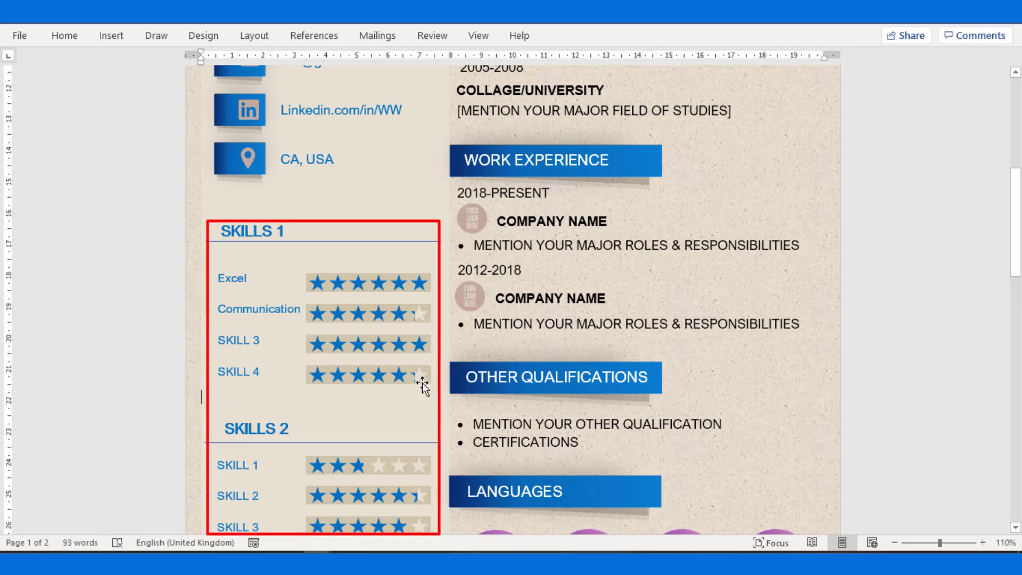
{"action": "scroll", "coordinate": [422, 383], "scroll_direction": "down", "scroll_amount": 2}
Select the first Education entry's 1995-1999 date and COLLAGE/UNIVERSITY heading.
{"action": "scroll", "coordinate": [261, 395], "scroll_direction": "up", "scroll_amount": 10}
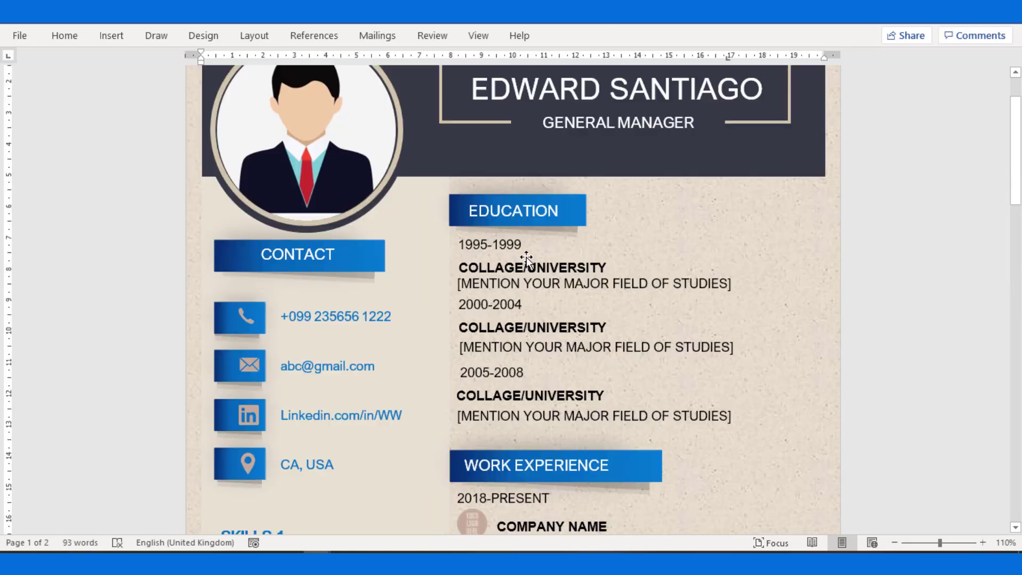
{"action": "left_click", "coordinate": [500, 253]}
{"action": "left_click", "coordinate": [498, 245]}
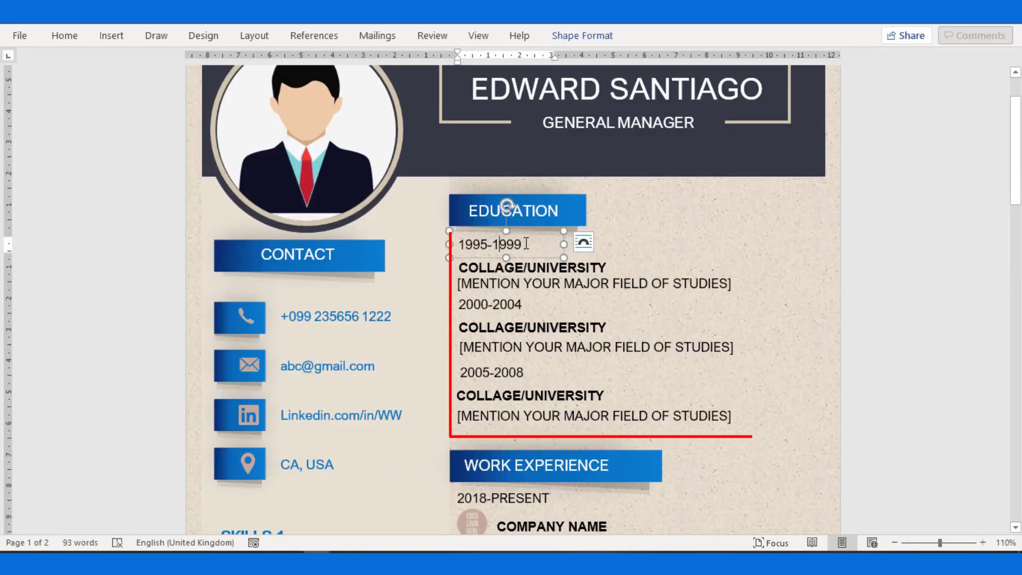
{"action": "left_click", "coordinate": [577, 267]}
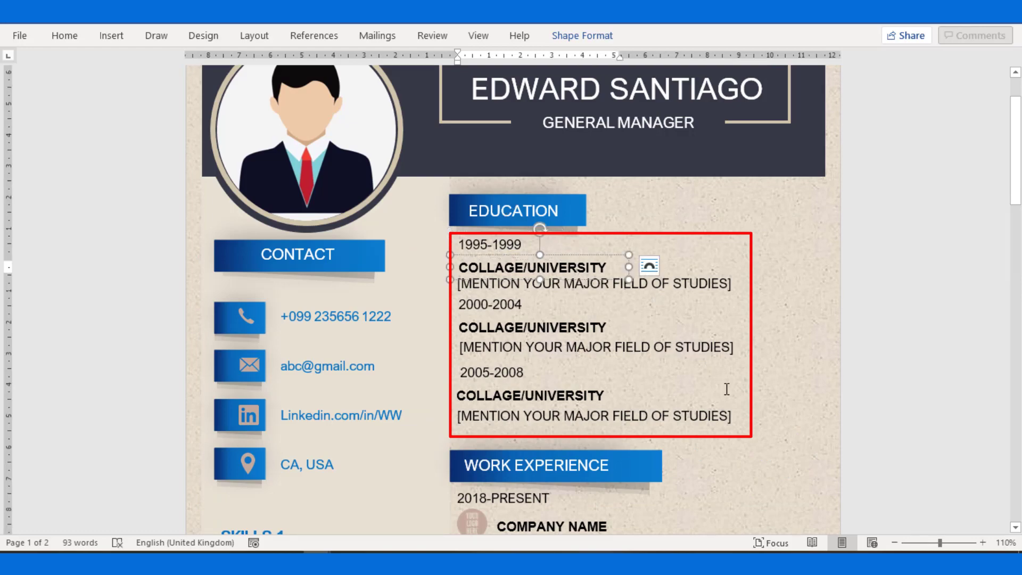
Replace the first company's logo placeholder with the Company logo image.
{"action": "scroll", "coordinate": [727, 389], "scroll_direction": "down", "scroll_amount": 7}
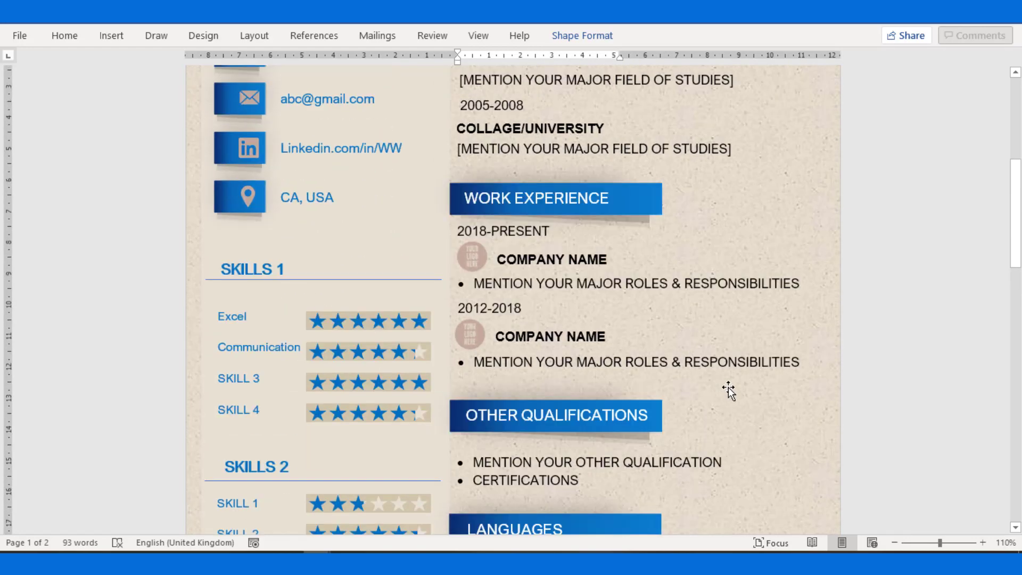
{"action": "scroll", "coordinate": [561, 246], "scroll_direction": "down", "scroll_amount": 2}
{"action": "left_click", "coordinate": [475, 189]}
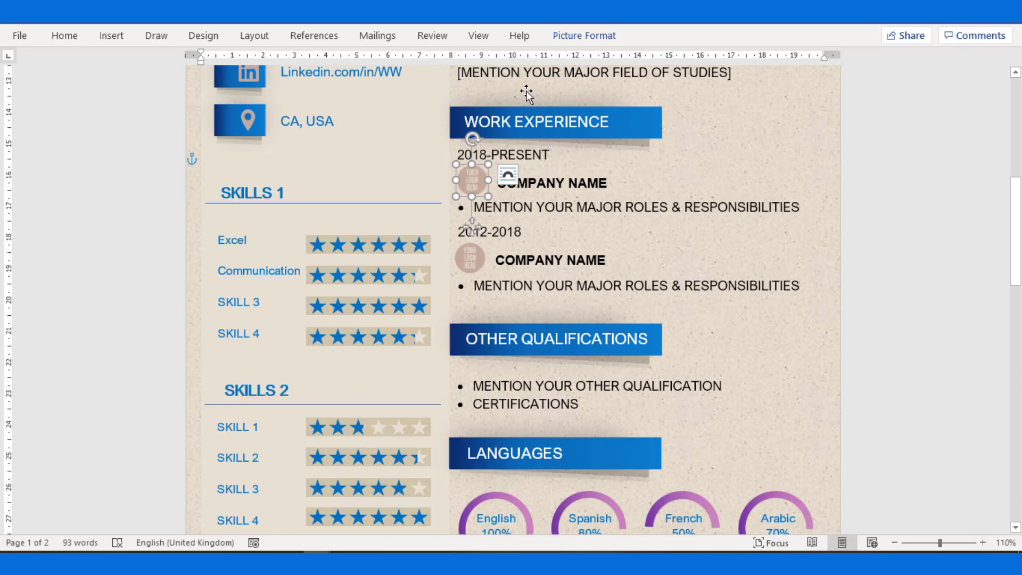
{"action": "left_click", "coordinate": [580, 36]}
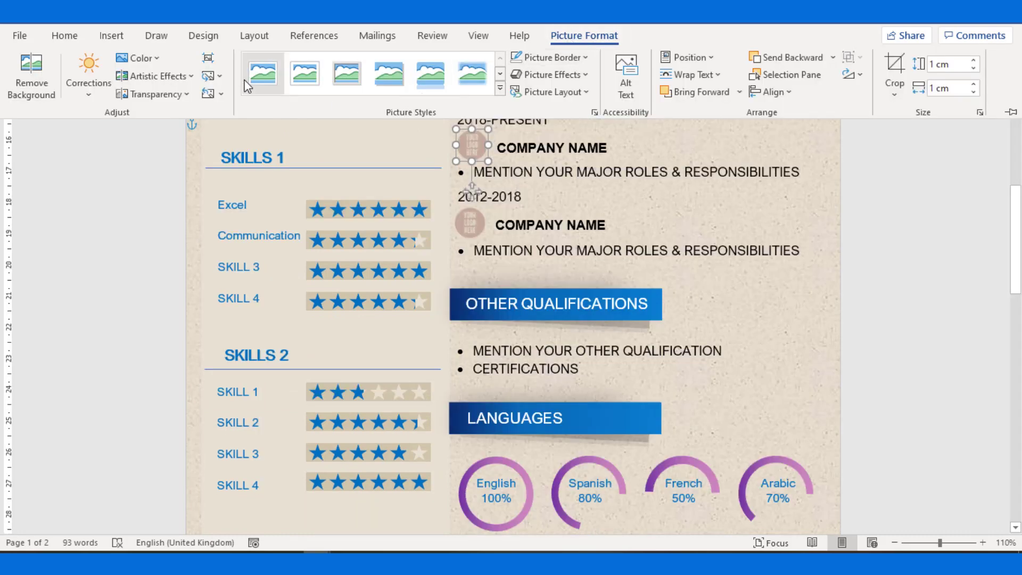
{"action": "left_click", "coordinate": [214, 80]}
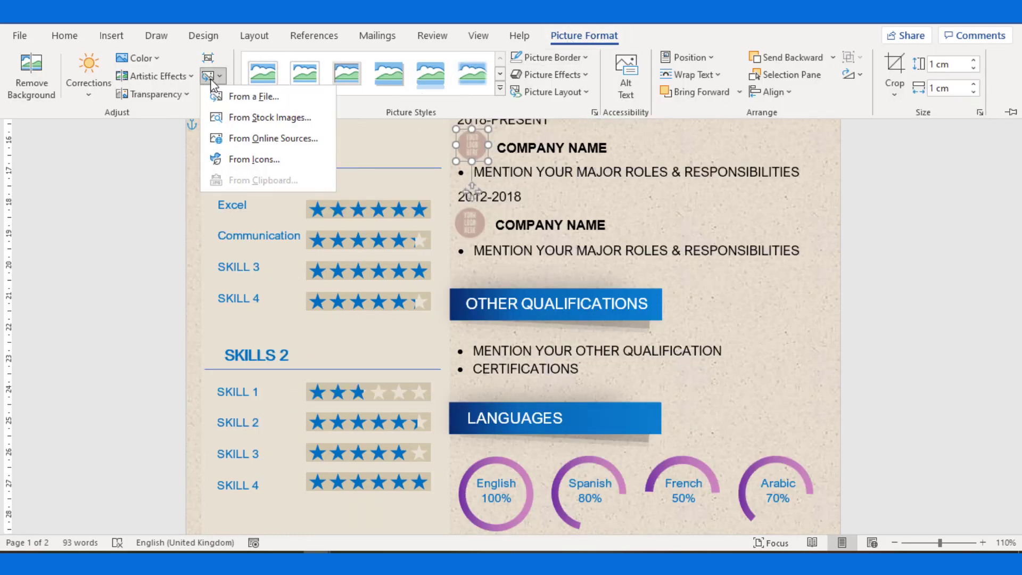
{"action": "left_click", "coordinate": [250, 96]}
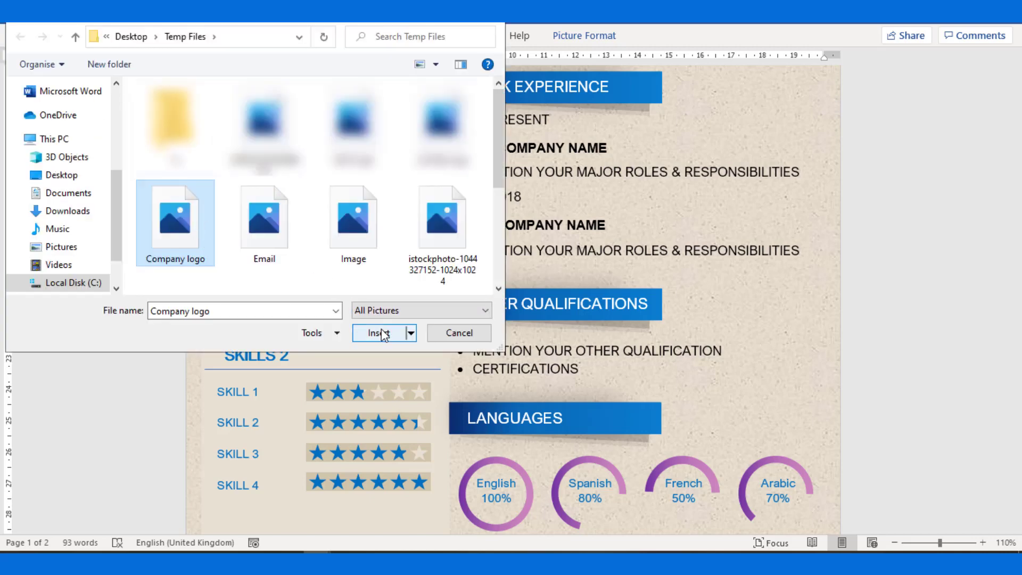
{"action": "left_click", "coordinate": [383, 333]}
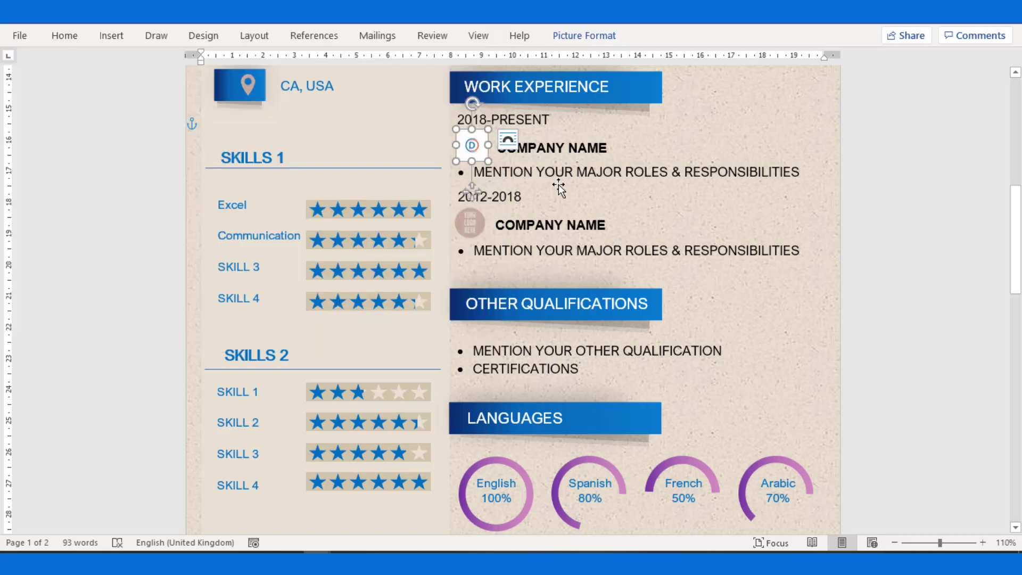
{"action": "left_click", "coordinate": [471, 184]}
Select the 2012-2018 entry, its responsibilities, Other Qualifications and Languages groups together.
{"action": "left_click", "coordinate": [471, 228]}
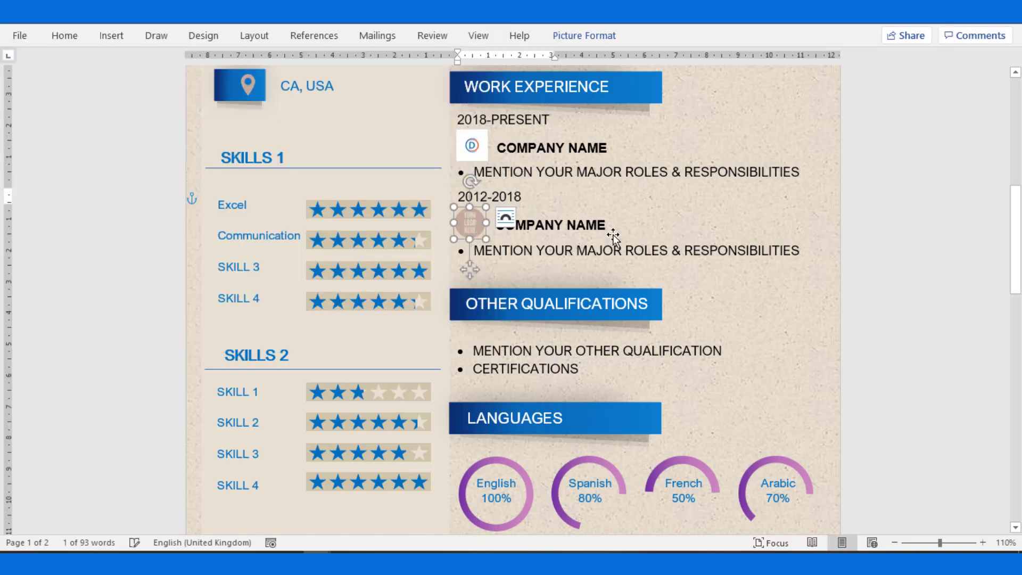
{"action": "left_click", "coordinate": [597, 176]}
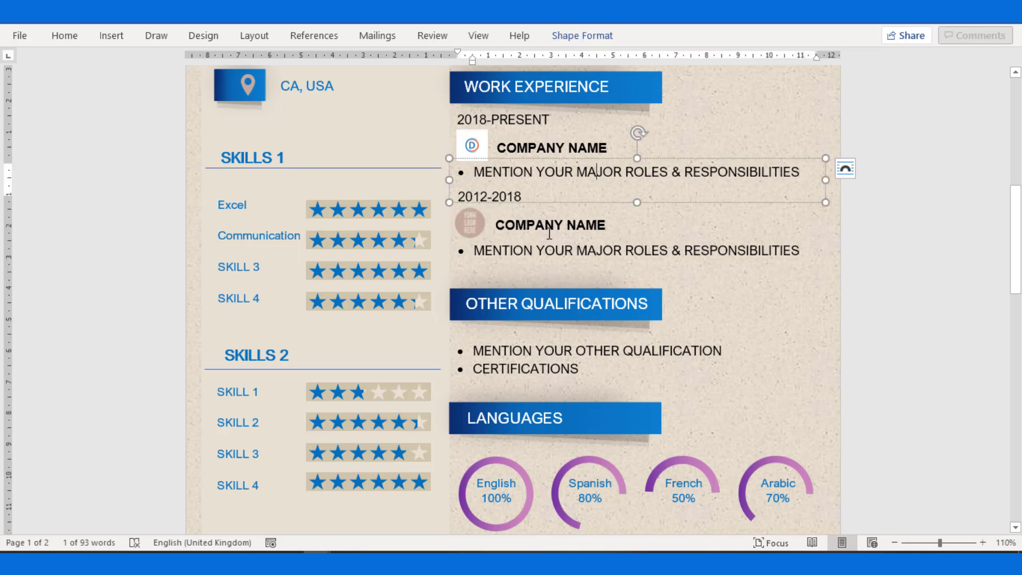
{"action": "scroll", "coordinate": [548, 232], "scroll_direction": "down", "scroll_amount": 1}
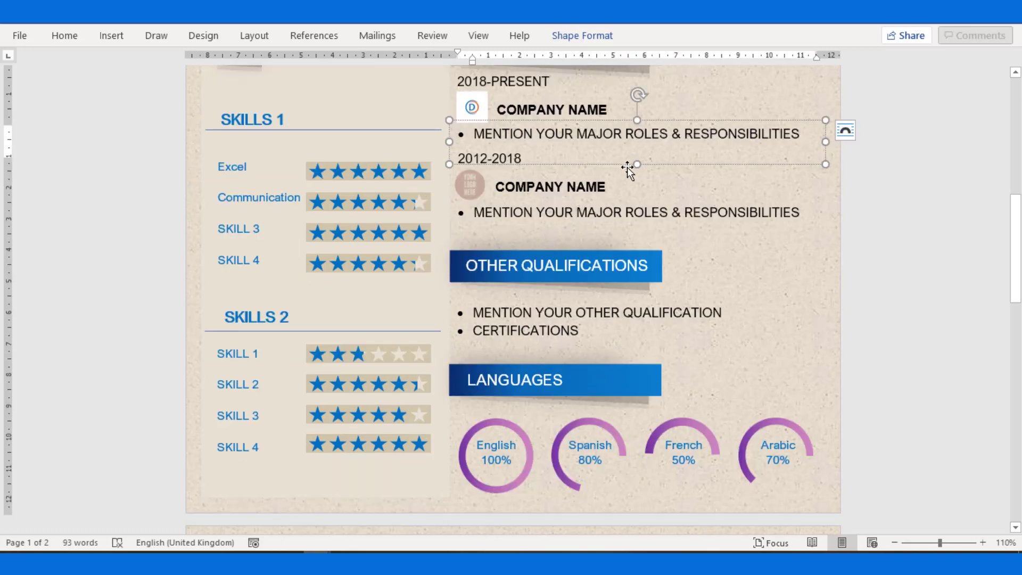
{"action": "left_click", "coordinate": [526, 149]}
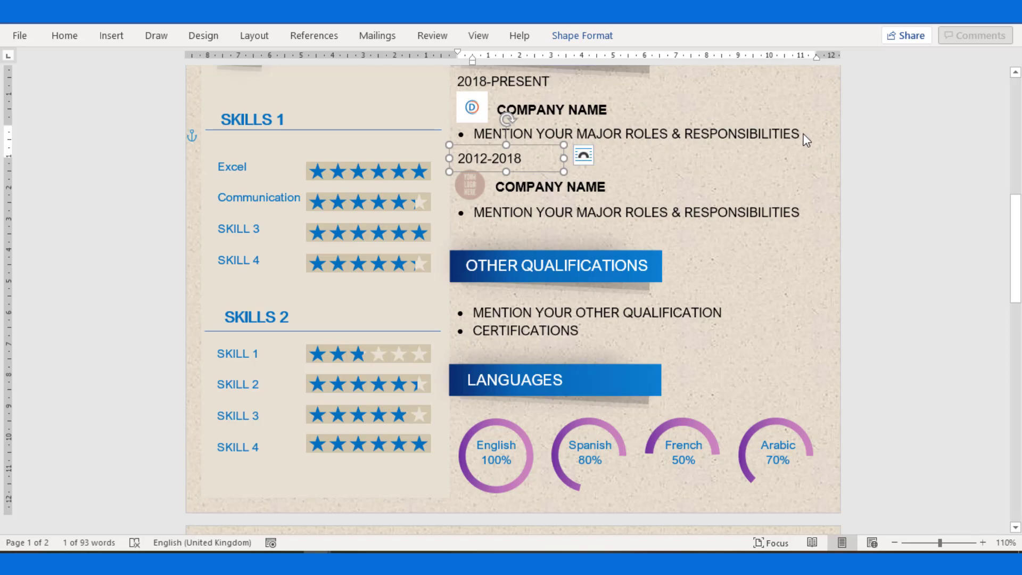
{"action": "left_click", "coordinate": [766, 221]}
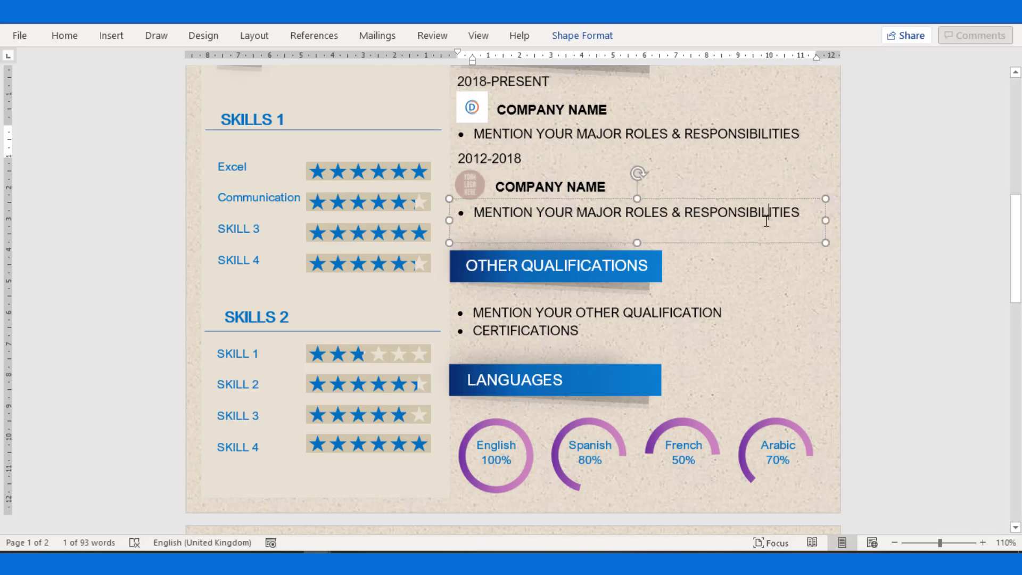
{"action": "scroll", "coordinate": [746, 202], "scroll_direction": "down", "scroll_amount": 5}
{"action": "left_click", "coordinate": [711, 166]}
{"action": "scroll", "coordinate": [750, 263], "scroll_direction": "up", "scroll_amount": 3}
{"action": "left_click", "coordinate": [750, 263], "text": "shift"}
{"action": "scroll", "coordinate": [749, 282], "scroll_direction": "up", "scroll_amount": 3}
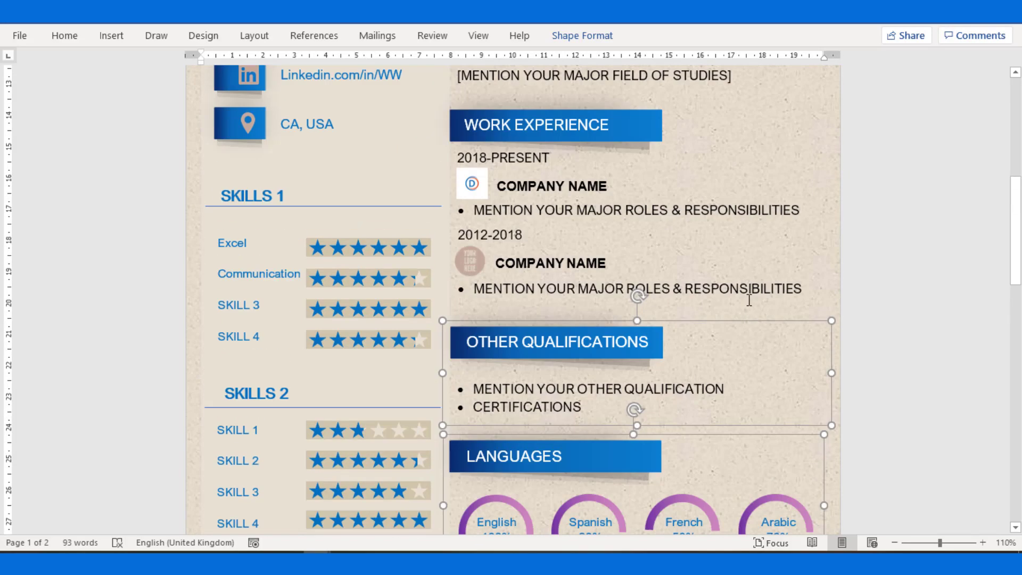
{"action": "left_click", "coordinate": [744, 274], "text": "shift"}
{"action": "scroll", "coordinate": [730, 392], "scroll_direction": "down", "scroll_amount": 6}
Drag the selected groups down onto page 2.
{"action": "left_click_drag", "start_coordinate": [653, 270], "coordinate": [660, 458]}
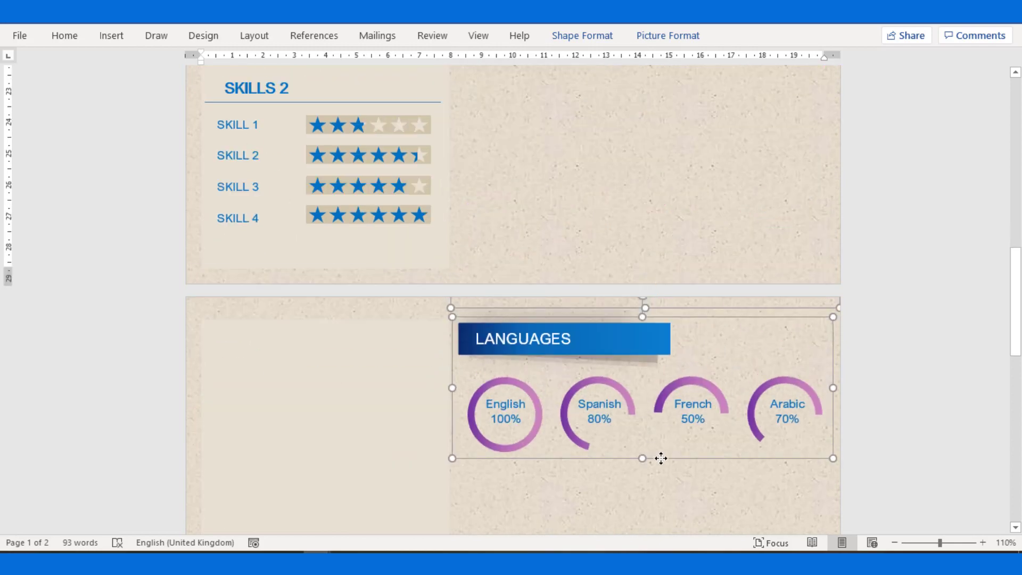
{"action": "scroll", "coordinate": [661, 458], "scroll_direction": "down", "scroll_amount": 3}
{"action": "left_click_drag", "start_coordinate": [568, 305], "coordinate": [551, 508]}
{"action": "scroll", "coordinate": [873, 358], "scroll_direction": "up", "scroll_amount": 15}
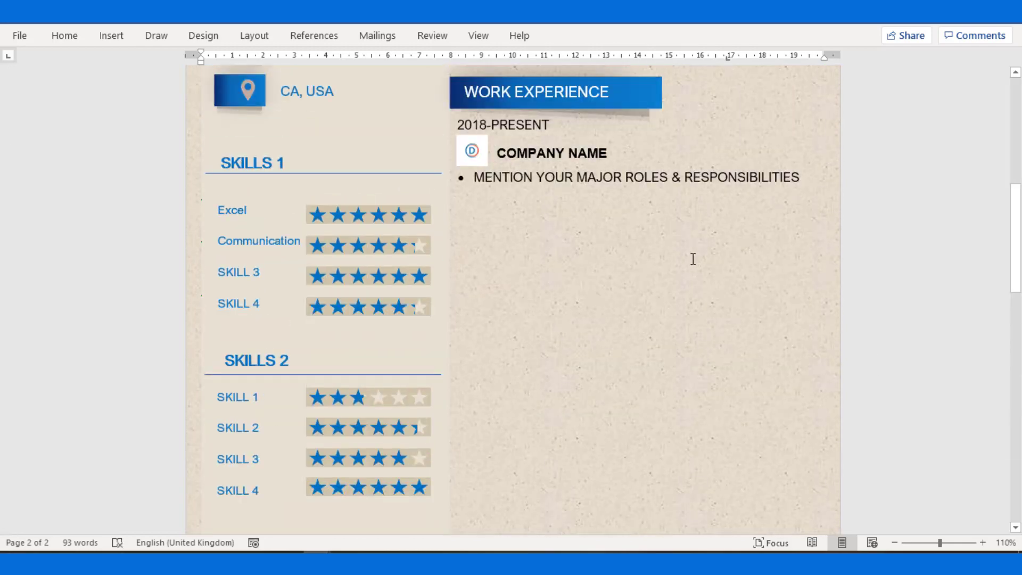
Enlarge the 2018-PRESENT text box and add Roles bullets below the first responsibilities line.
{"action": "left_click", "coordinate": [647, 184]}
{"action": "left_click_drag", "start_coordinate": [637, 208], "coordinate": [637, 386]}
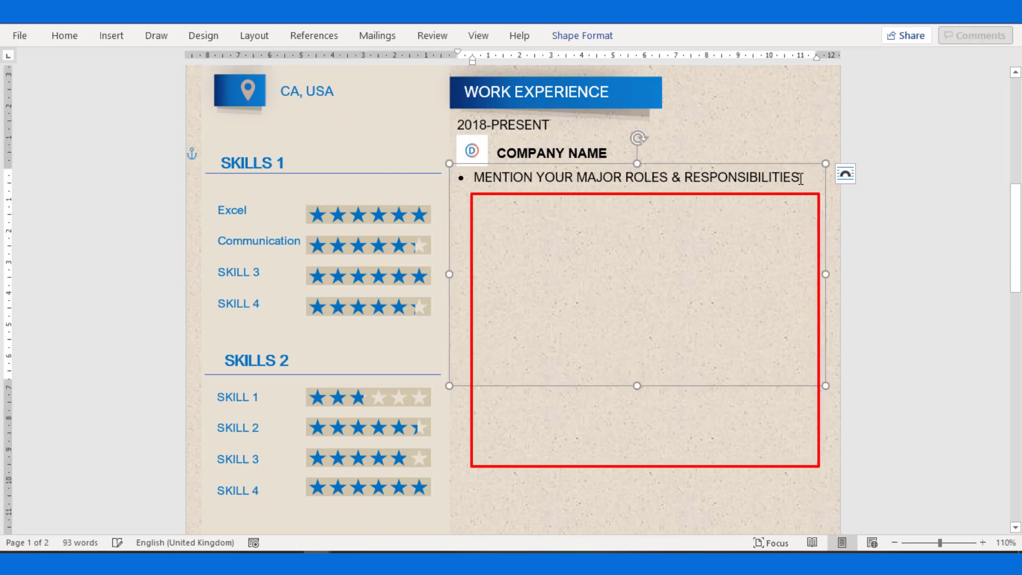
{"action": "left_click", "coordinate": [799, 219]}
{"action": "key", "text": "Return"}
{"action": "type", "text": "Roles 2"}
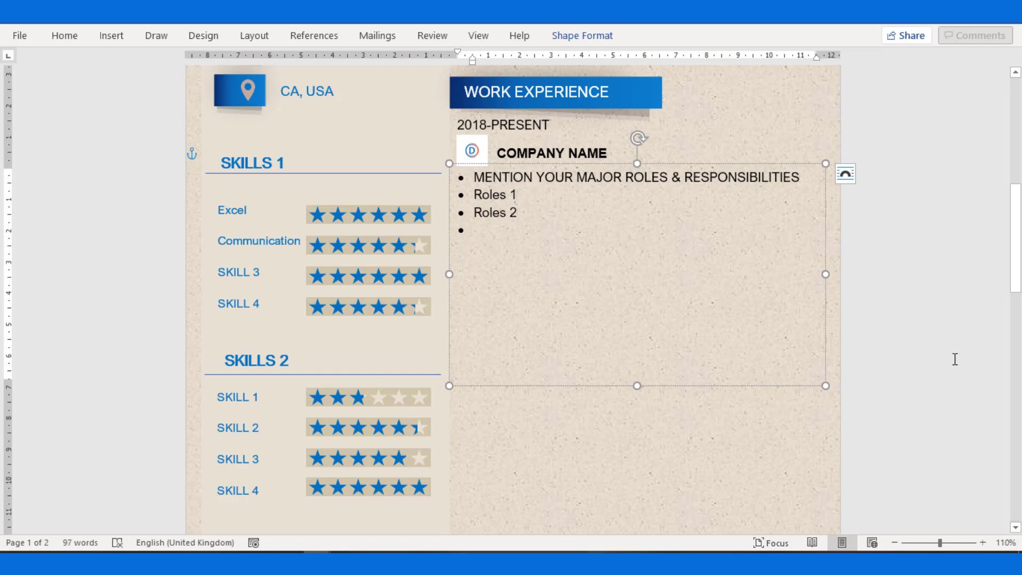
Cut the 2012-2018 experience entry from page 2.
{"action": "scroll", "coordinate": [953, 358], "scroll_direction": "down", "scroll_amount": 10}
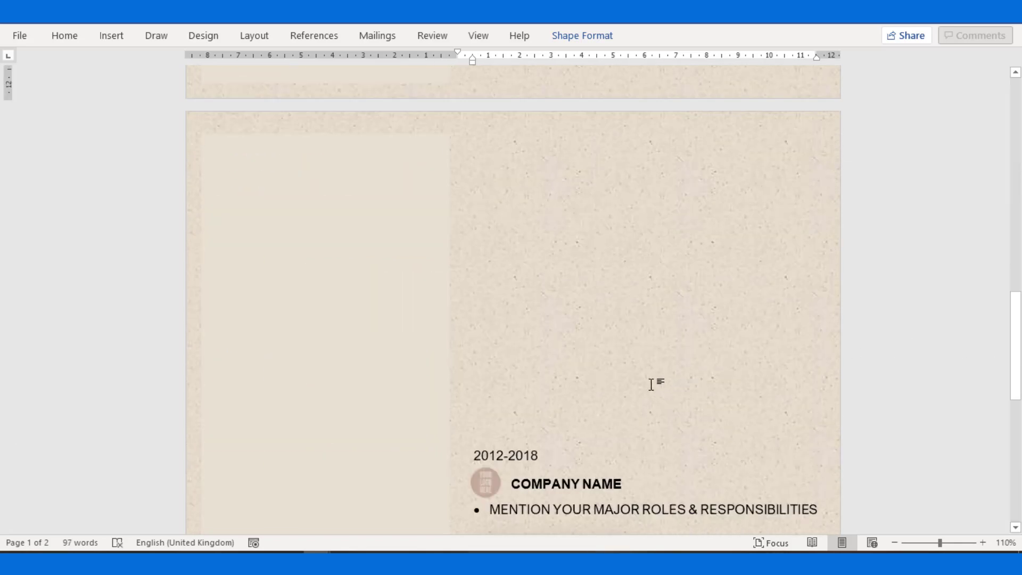
{"action": "left_click", "coordinate": [515, 397]}
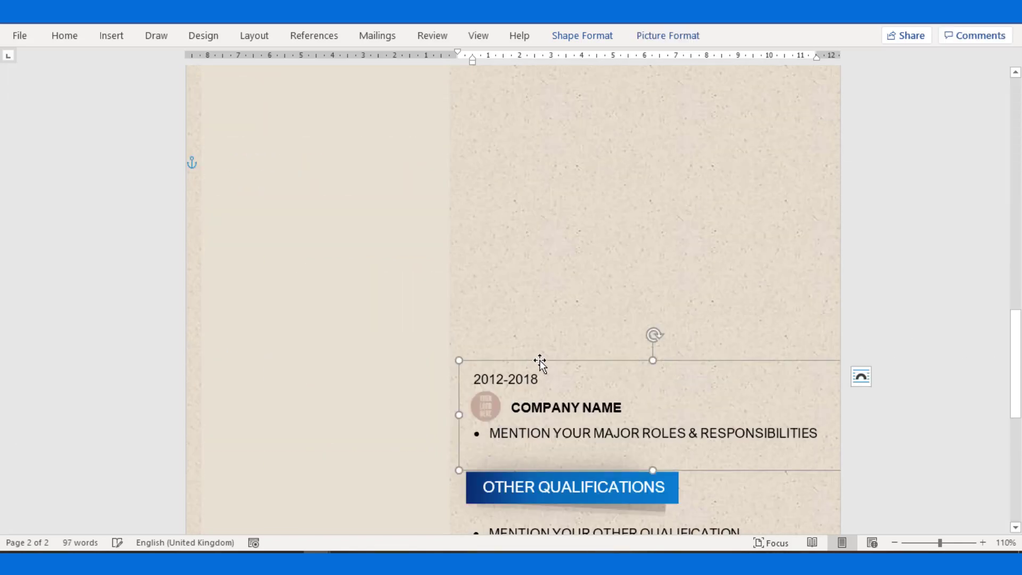
{"action": "key", "text": "Delete"}
{"action": "scroll", "coordinate": [583, 398], "scroll_direction": "up", "scroll_amount": 8}
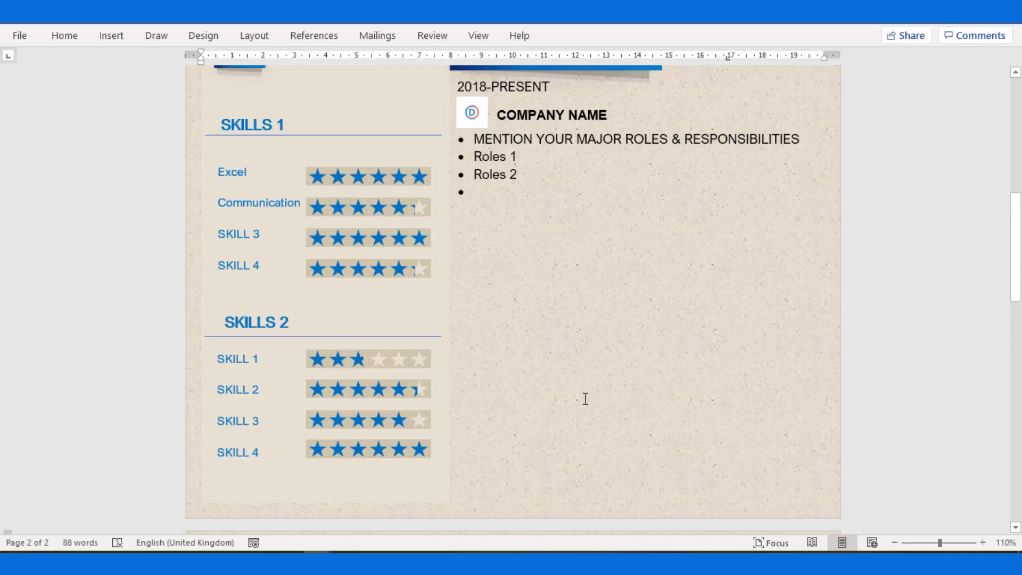
Paste the 2012-2018 entry onto page 1 and position it below Roles 2.
{"action": "left_click", "coordinate": [507, 331]}
{"action": "key", "text": "ctrl+v"}
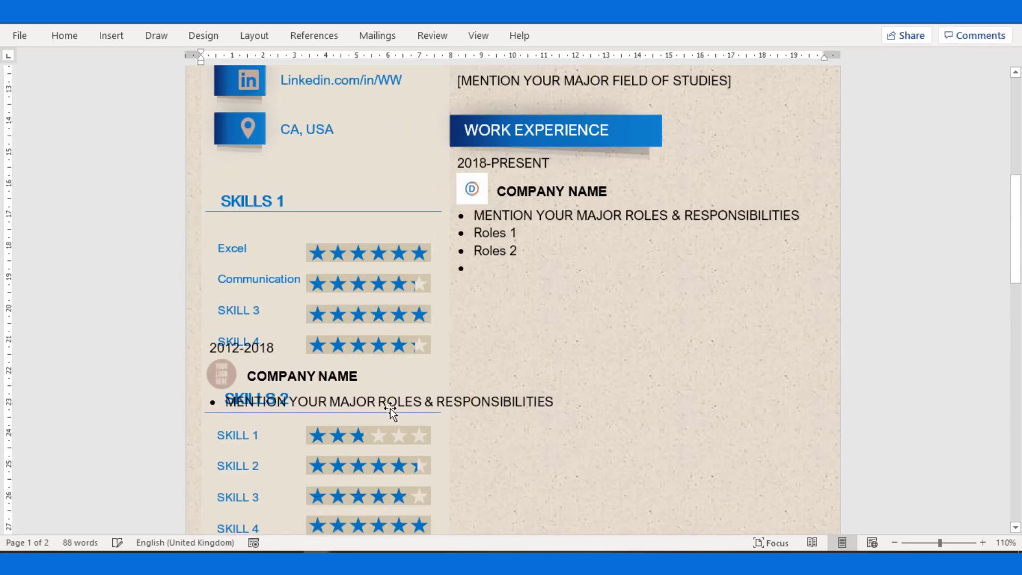
{"action": "left_click_drag", "start_coordinate": [488, 330], "coordinate": [741, 299]}
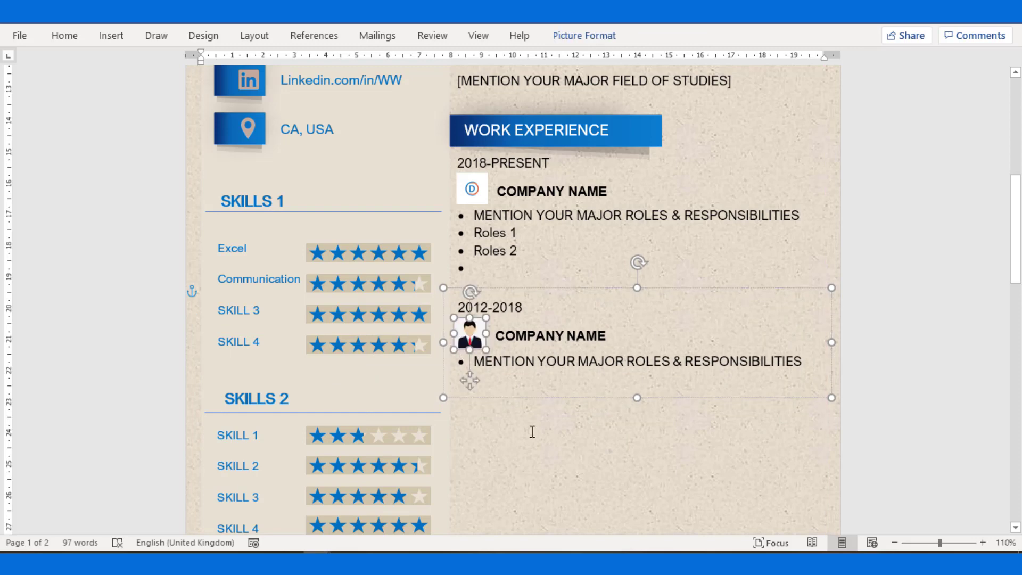
{"action": "left_click", "coordinate": [529, 433]}
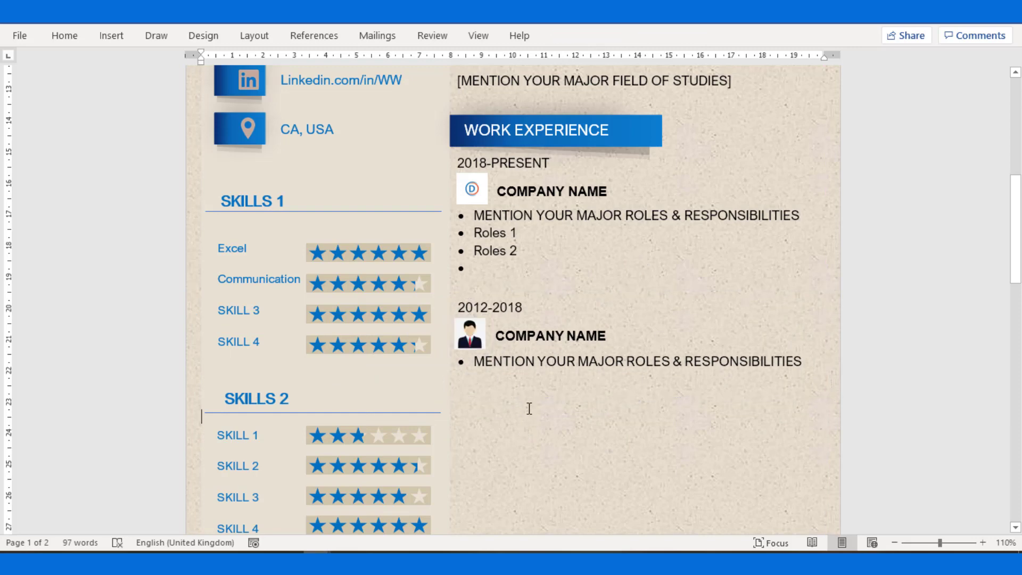
Move the Other Qualifications group to the top of page 2.
{"action": "scroll", "coordinate": [529, 409], "scroll_direction": "down", "scroll_amount": 5}
{"action": "left_click", "coordinate": [544, 130]}
{"action": "scroll", "coordinate": [562, 309], "scroll_direction": "down", "scroll_amount": 1}
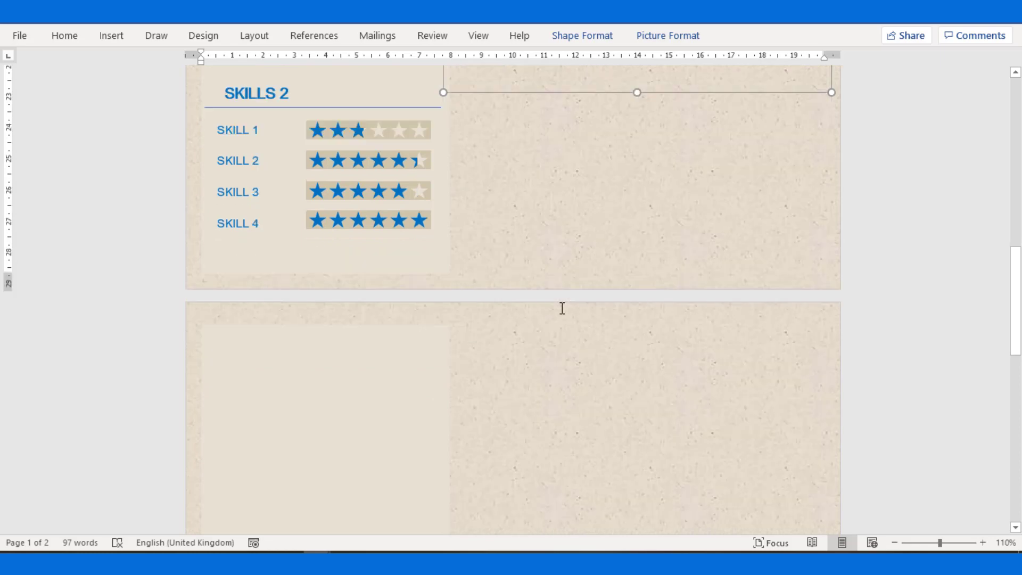
{"action": "key", "text": "ctrl+v"}
{"action": "mouse_move", "coordinate": [680, 173]}
{"action": "left_mouse_down"}
{"action": "mouse_move", "coordinate": [681, 241]}
{"action": "mouse_move", "coordinate": [684, 184]}
{"action": "left_mouse_up"}
{"action": "left_click", "coordinate": [642, 284]}
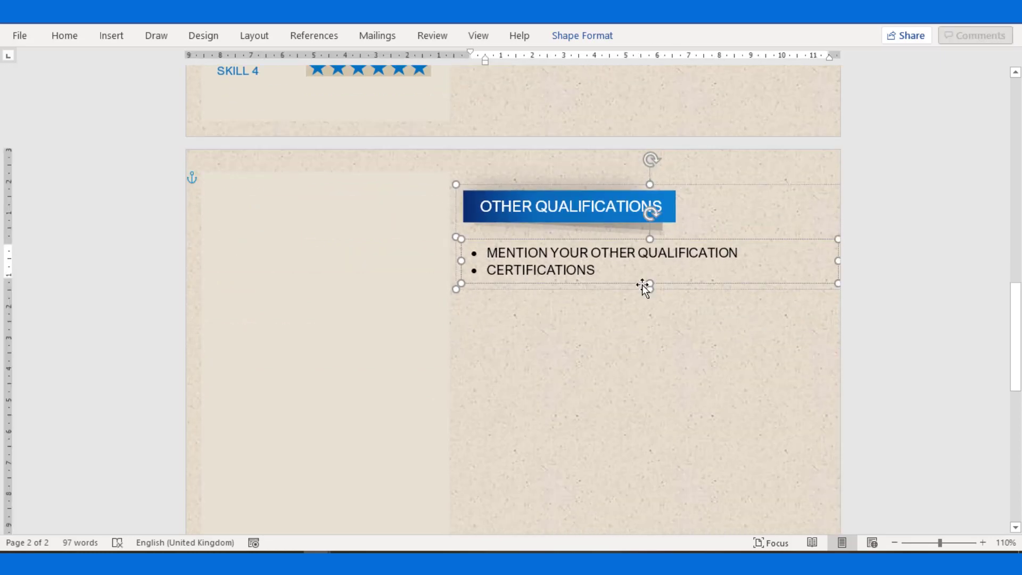
Ungroup the Other Qualifications heading from its list, lengthen the list box and remove the empty last bullet.
{"action": "right_click", "coordinate": [642, 284]}
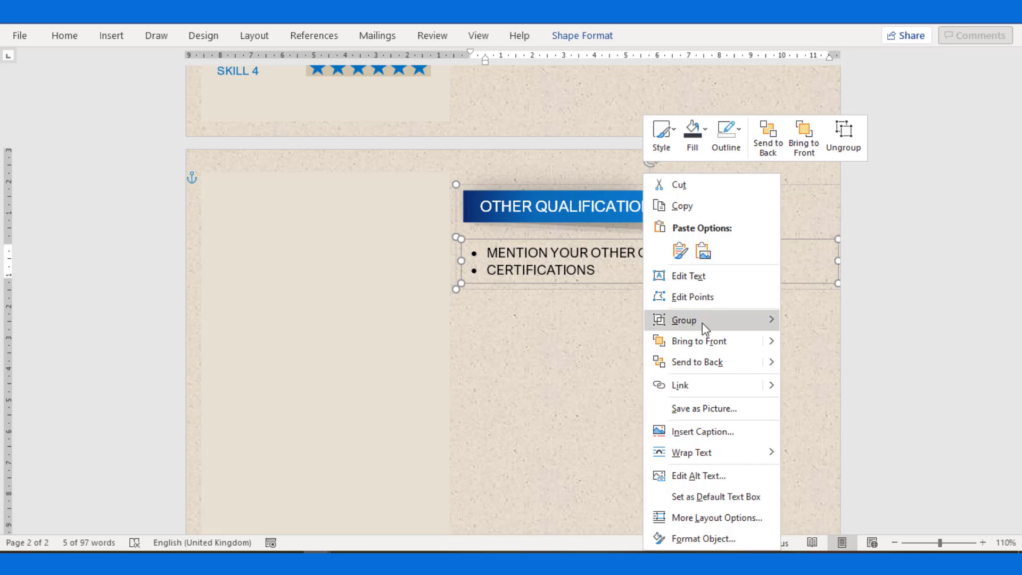
{"action": "mouse_move", "coordinate": [702, 321]}
{"action": "left_click", "coordinate": [823, 345]}
{"action": "left_click_drag", "start_coordinate": [649, 288], "coordinate": [657, 422]}
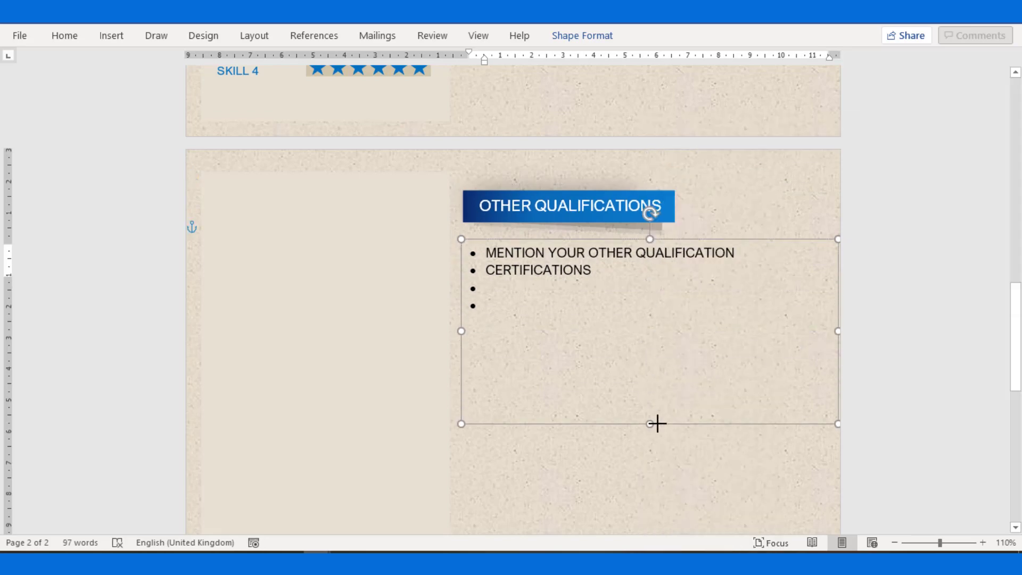
{"action": "left_click", "coordinate": [584, 305]}
{"action": "key", "text": "BackSpace"}
{"action": "scroll", "coordinate": [529, 362], "scroll_direction": "down", "scroll_amount": 5}
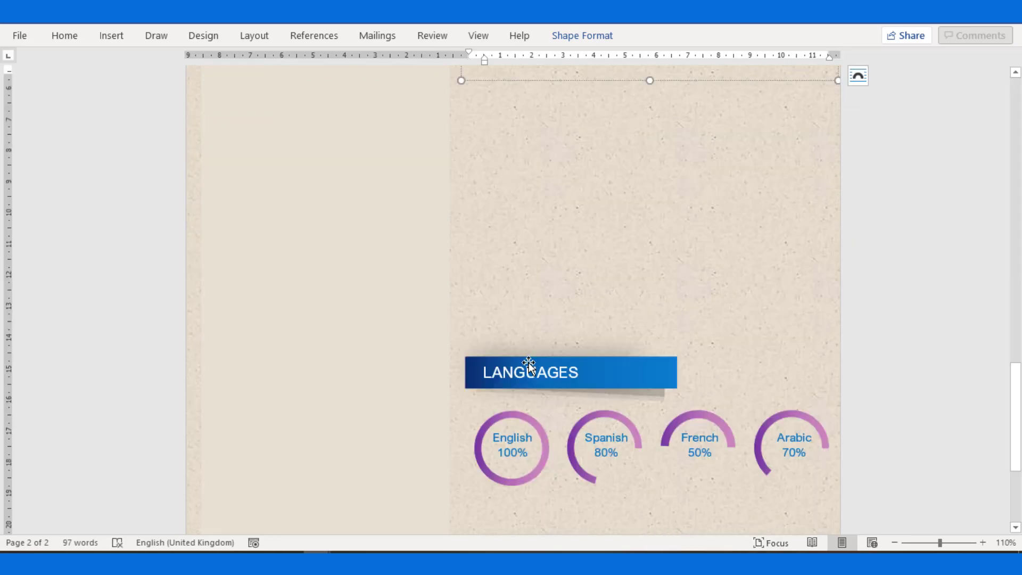
{"action": "scroll", "coordinate": [528, 363], "scroll_direction": "down", "scroll_amount": 2}
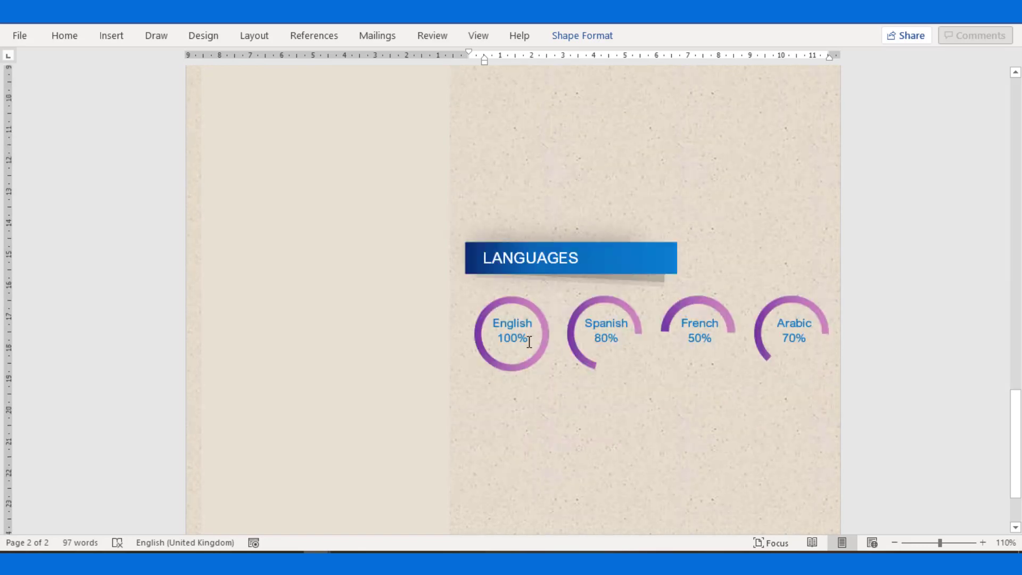
Lengthen the Spanish arc and change Spanish from 80% to 90%.
{"action": "left_click", "coordinate": [529, 339]}
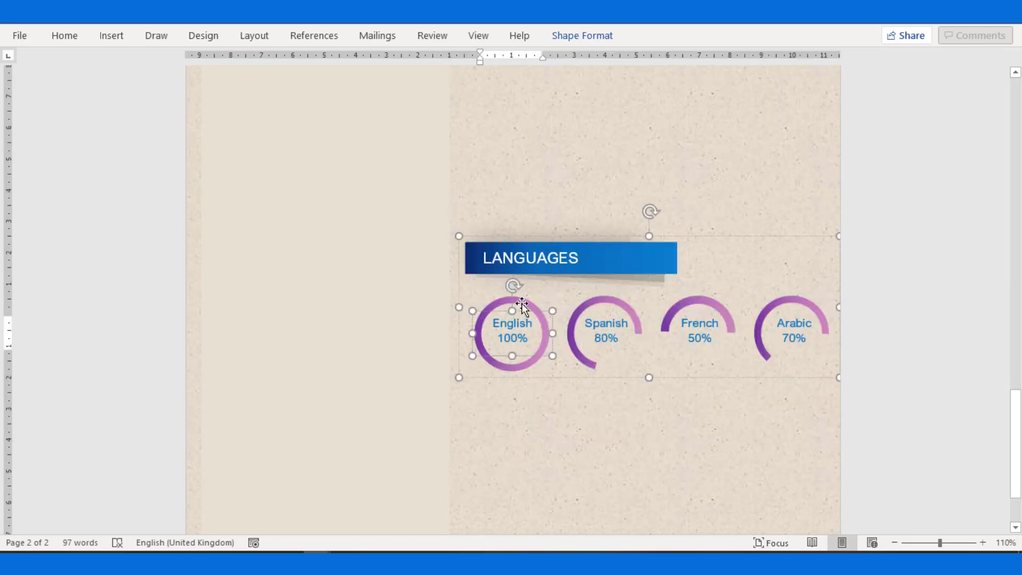
{"action": "left_click", "coordinate": [520, 302]}
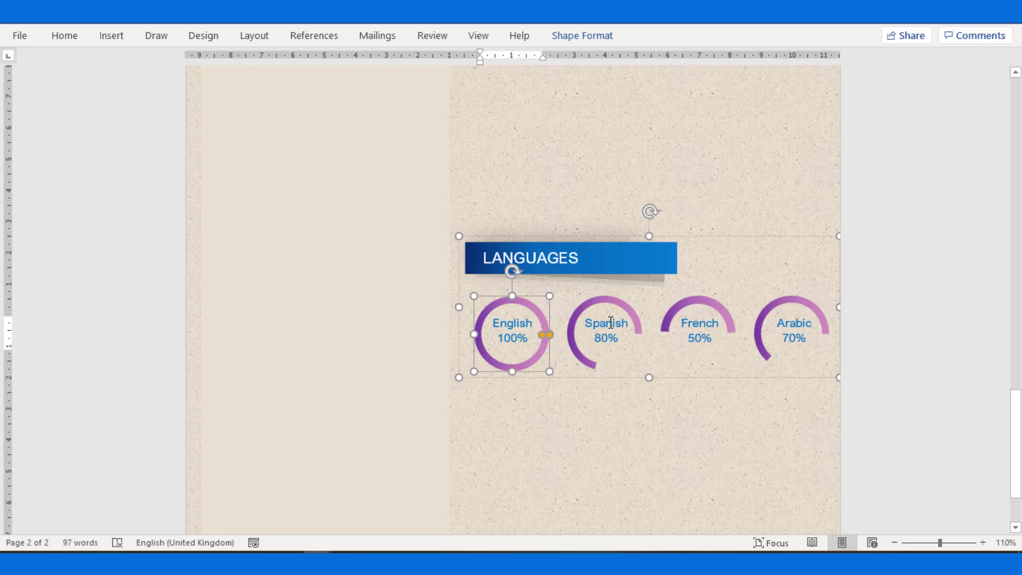
{"action": "left_click", "coordinate": [615, 304]}
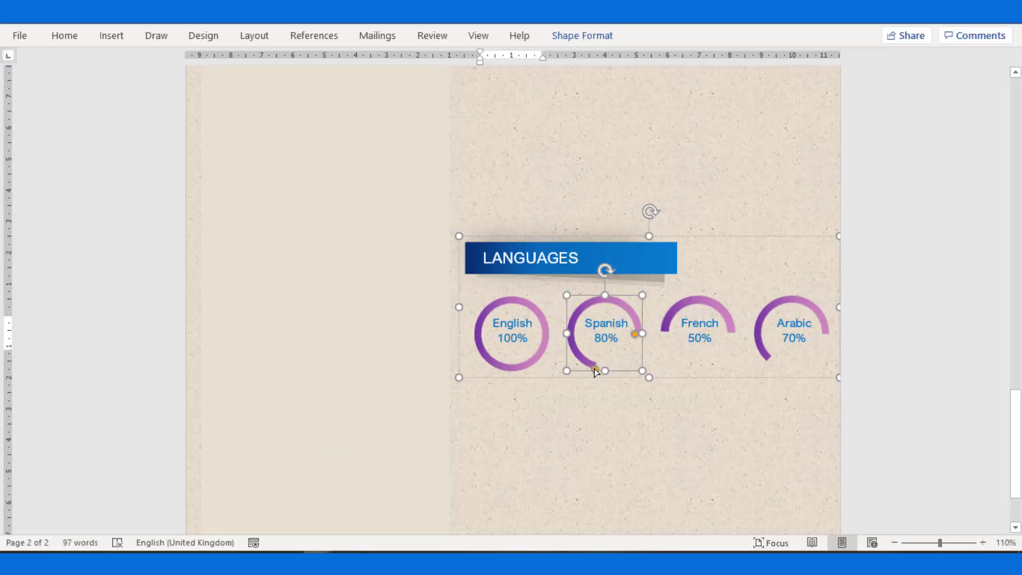
{"action": "left_click_drag", "start_coordinate": [595, 372], "coordinate": [627, 363]}
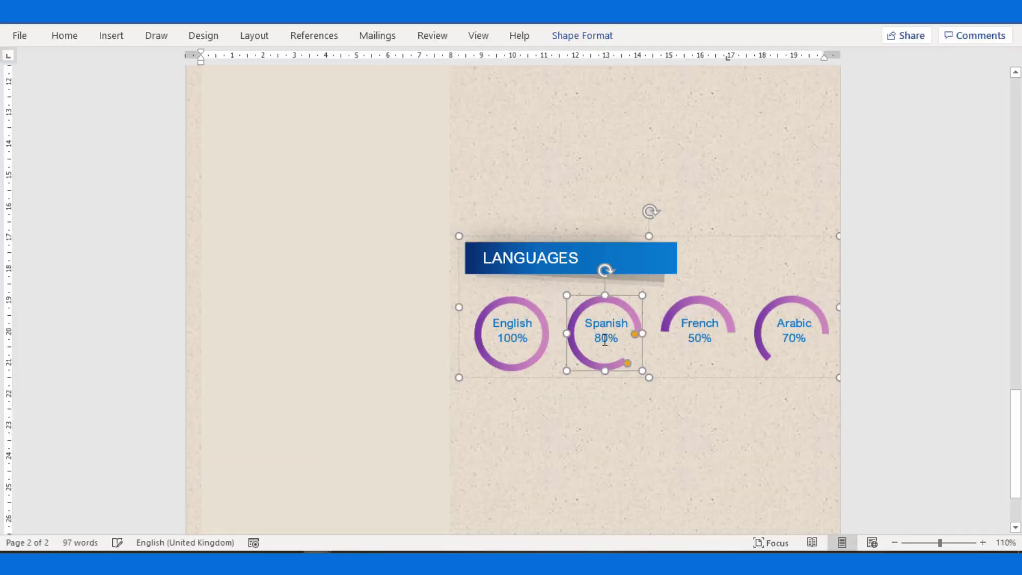
{"action": "left_click", "coordinate": [605, 340]}
{"action": "key", "text": "BackSpace"}
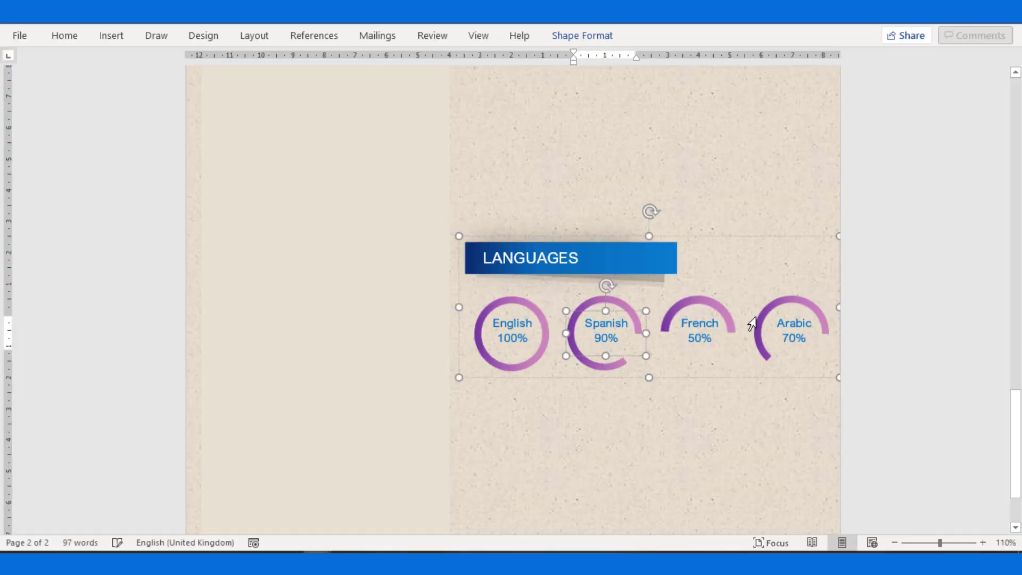
Lengthen the French arc and change French from 50% to 60%.
{"action": "left_click", "coordinate": [695, 305]}
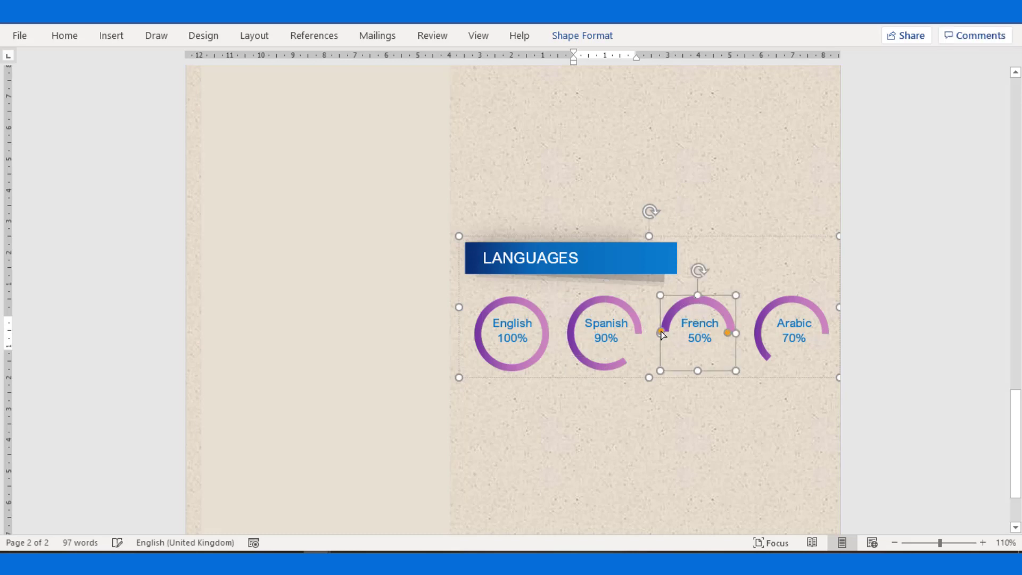
{"action": "left_click_drag", "start_coordinate": [661, 333], "coordinate": [677, 361]}
{"action": "left_click", "coordinate": [694, 338]}
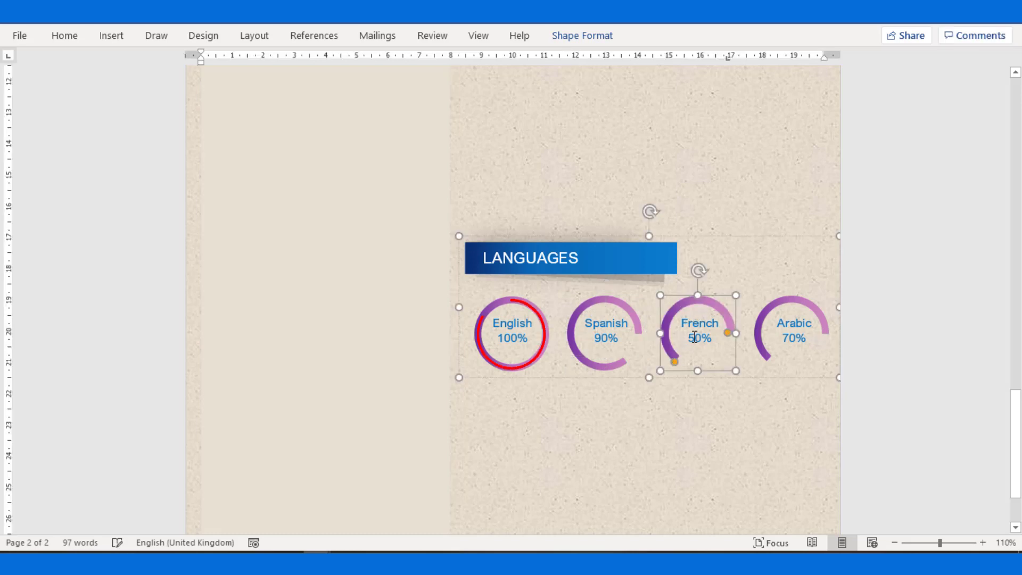
{"action": "key", "text": "BackSpace"}
{"action": "type", "text": "6"}
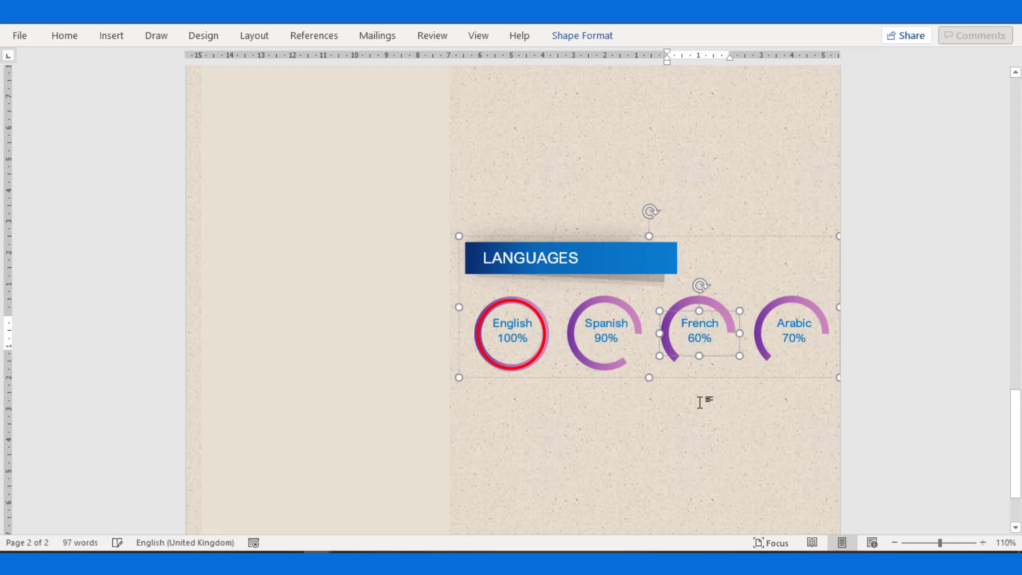
{"action": "left_click", "coordinate": [701, 405]}
Drag the LANGUAGES group up on page 2 to sit just below Other Qualifications.
{"action": "scroll", "coordinate": [711, 378], "scroll_direction": "down", "scroll_amount": 10}
{"action": "scroll", "coordinate": [712, 369], "scroll_direction": "up", "scroll_amount": 6}
{"action": "left_click", "coordinate": [529, 407]}
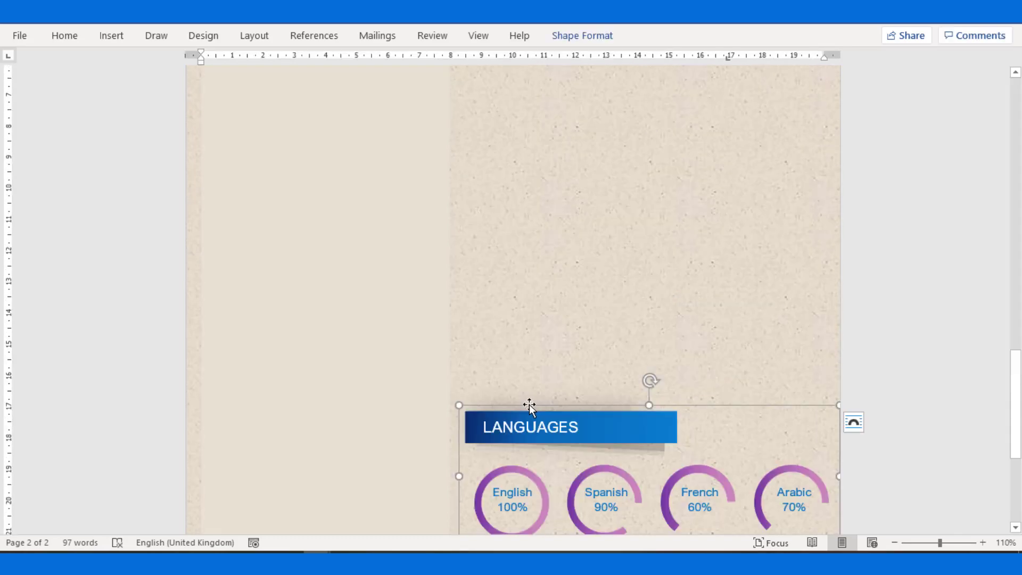
{"action": "left_click_drag", "start_coordinate": [530, 407], "coordinate": [522, 117]}
{"action": "scroll", "coordinate": [538, 247], "scroll_direction": "up", "scroll_amount": 3}
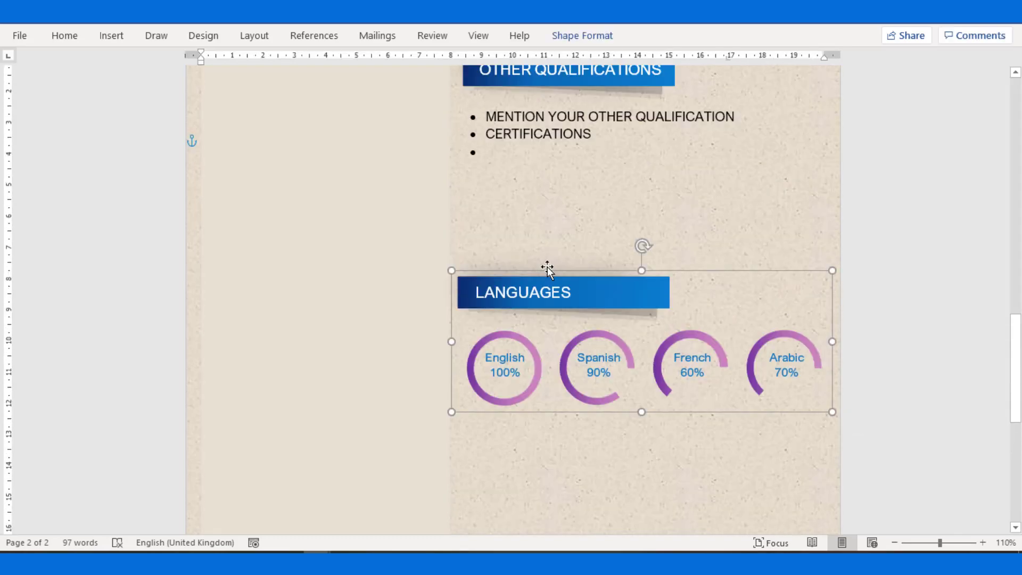
{"action": "left_click_drag", "start_coordinate": [545, 242], "coordinate": [550, 199]}
{"action": "left_click", "coordinate": [564, 354]}
Display the two-page resume in Print preview.
{"action": "scroll", "coordinate": [598, 436], "scroll_direction": "up", "scroll_amount": 3}
{"action": "scroll", "coordinate": [601, 401], "scroll_direction": "up", "scroll_amount": 9}
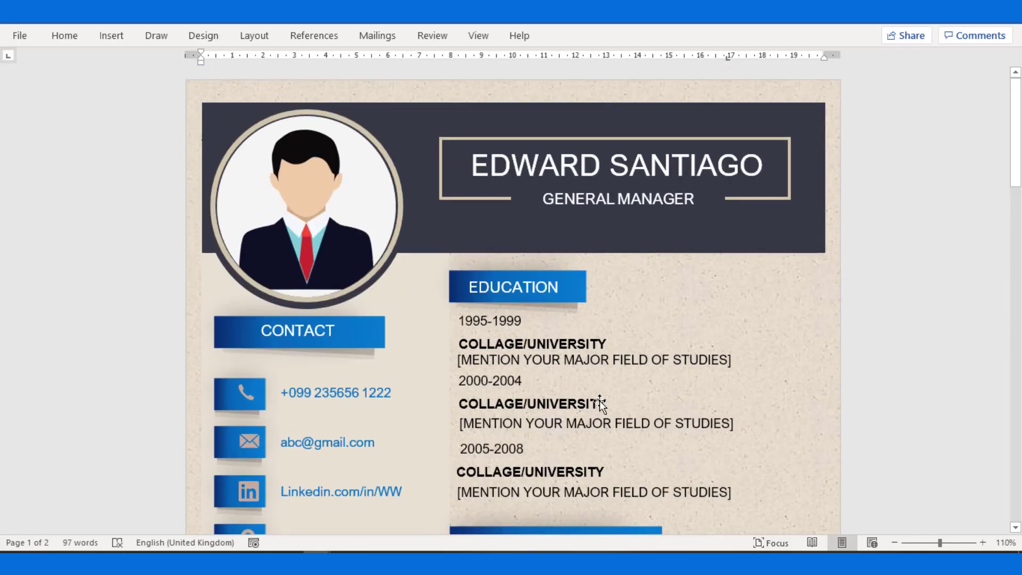
{"action": "key", "text": "ctrl+p"}
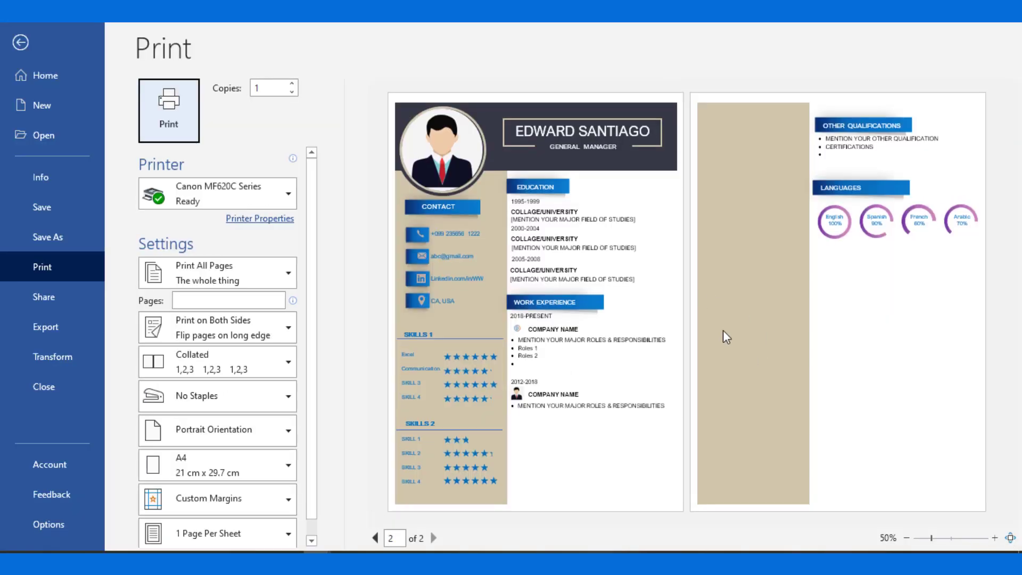